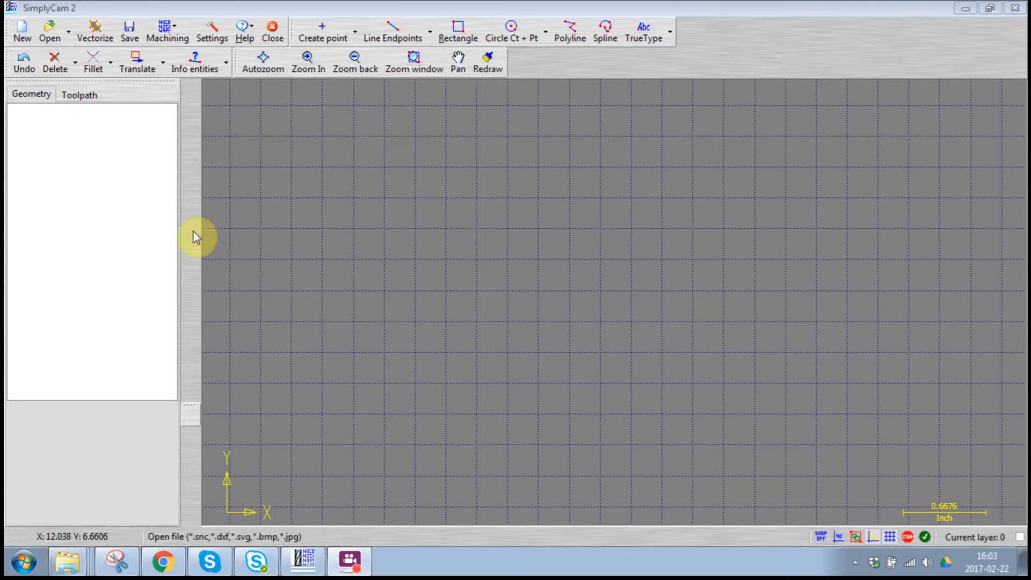
# Open the plaque drawing from the personal network drive, listing only Dxf files (*.dxf)
pyautogui.click(49, 33)
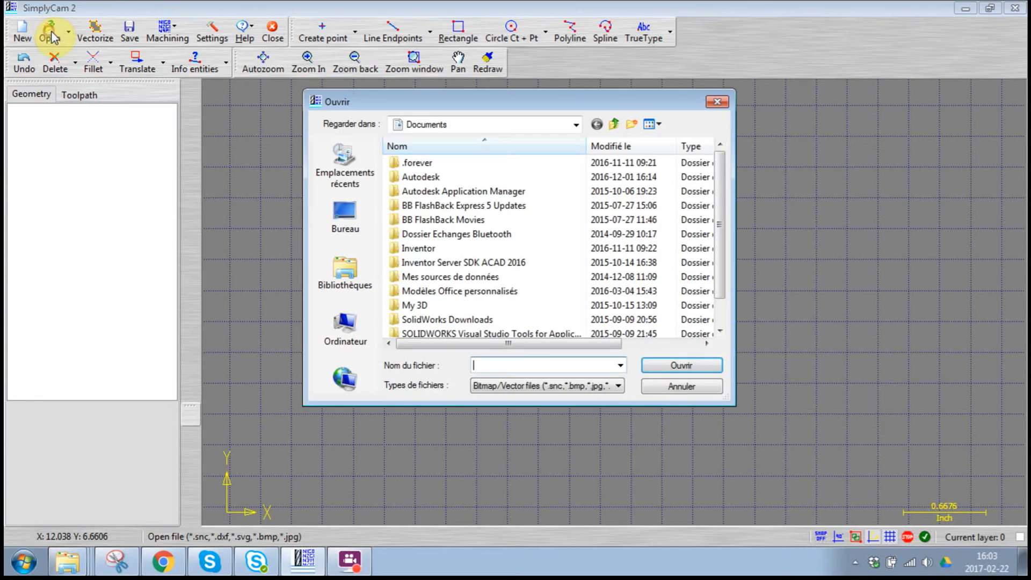
pyautogui.click(346, 329)
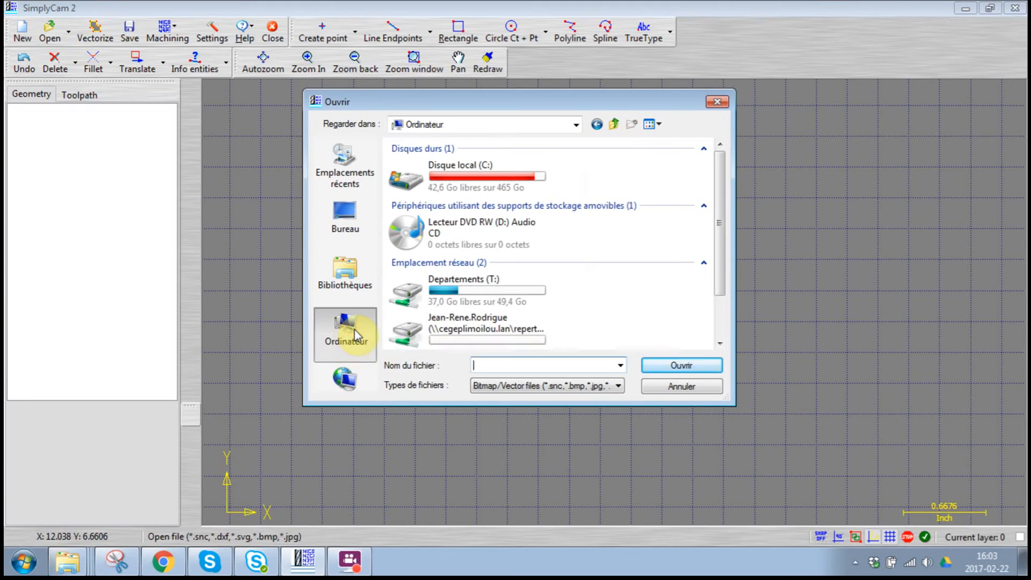
pyautogui.doubleClick(495, 286)
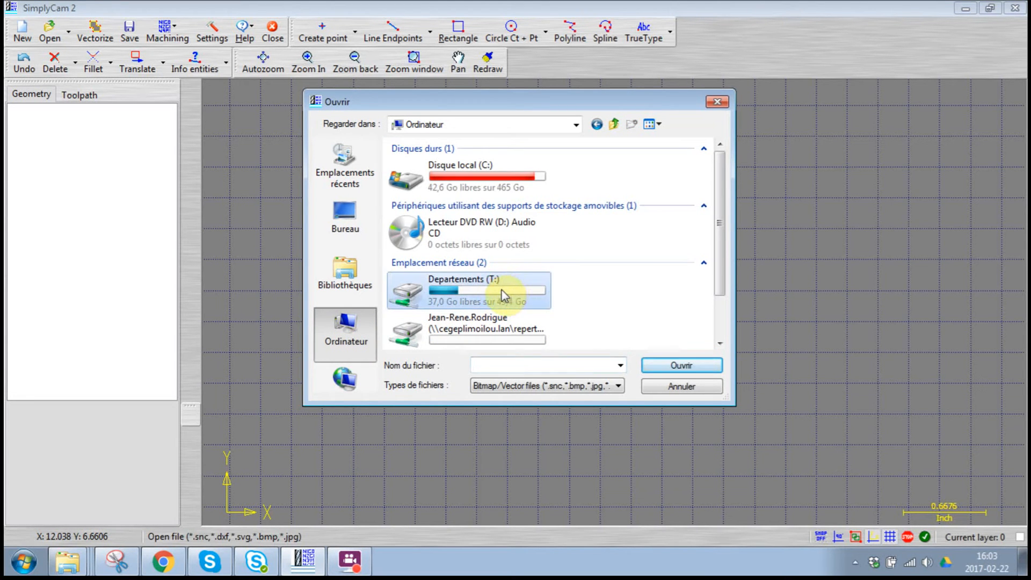
pyautogui.press('BackSpace')
pyautogui.doubleClick(473, 336)
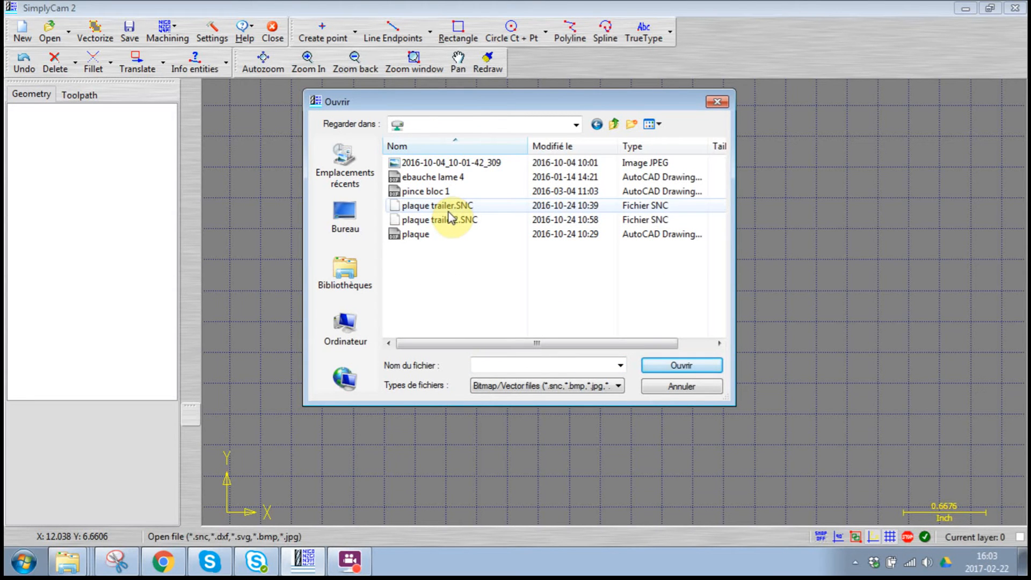
pyautogui.click(572, 386)
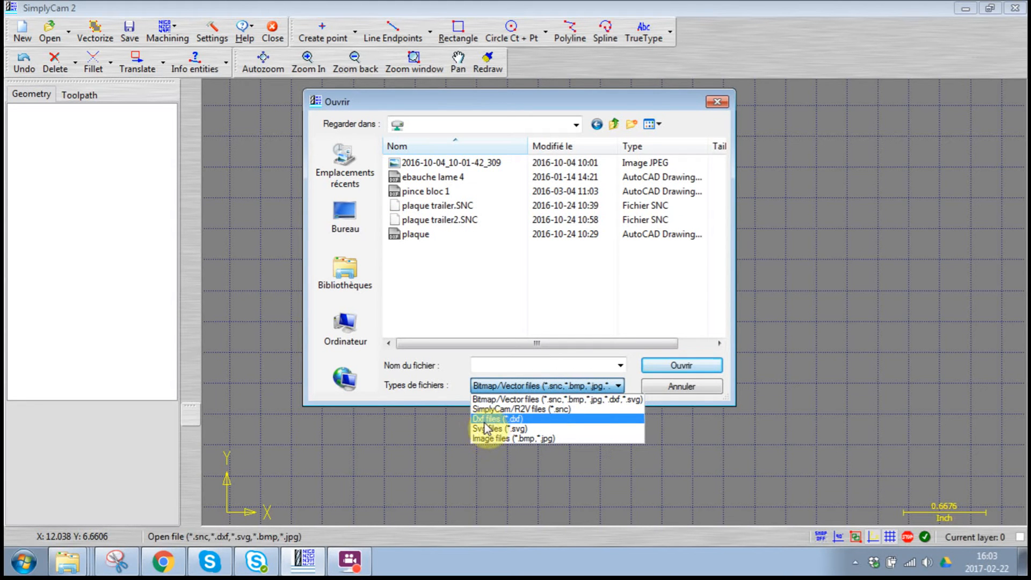
pyautogui.click(512, 421)
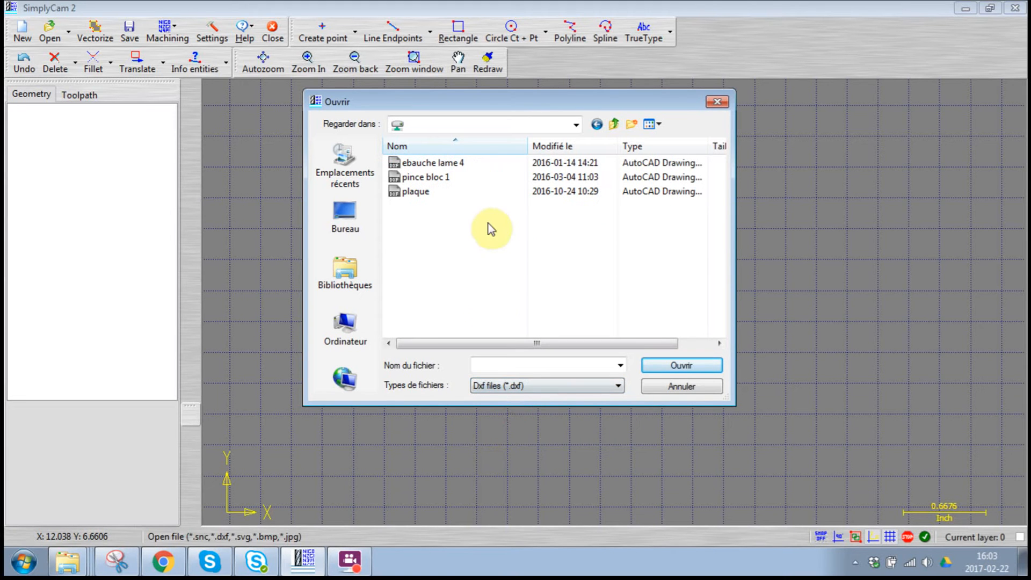
pyautogui.click(417, 192)
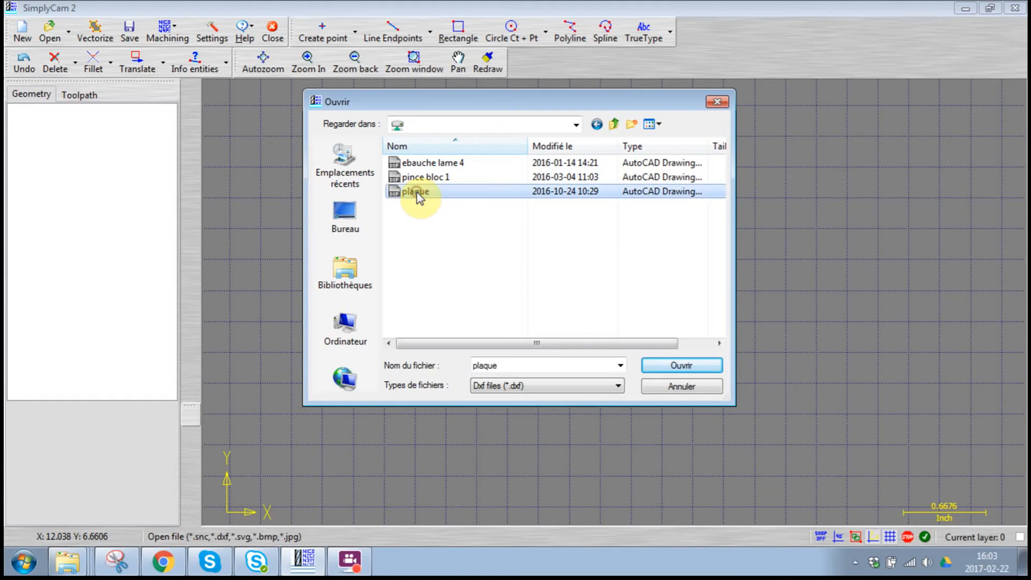
pyautogui.click(697, 368)
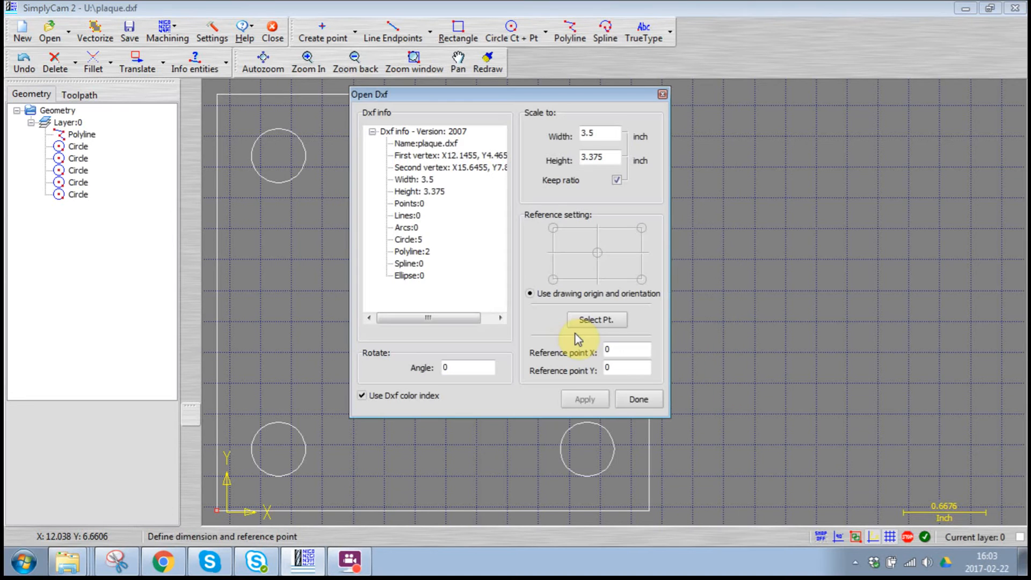
# Place the Open Dxf dialog clear of the drawing and review the Dxf info and the width and height scale values
pyautogui.moveTo(549, 97); pyautogui.dragTo(878, 113)
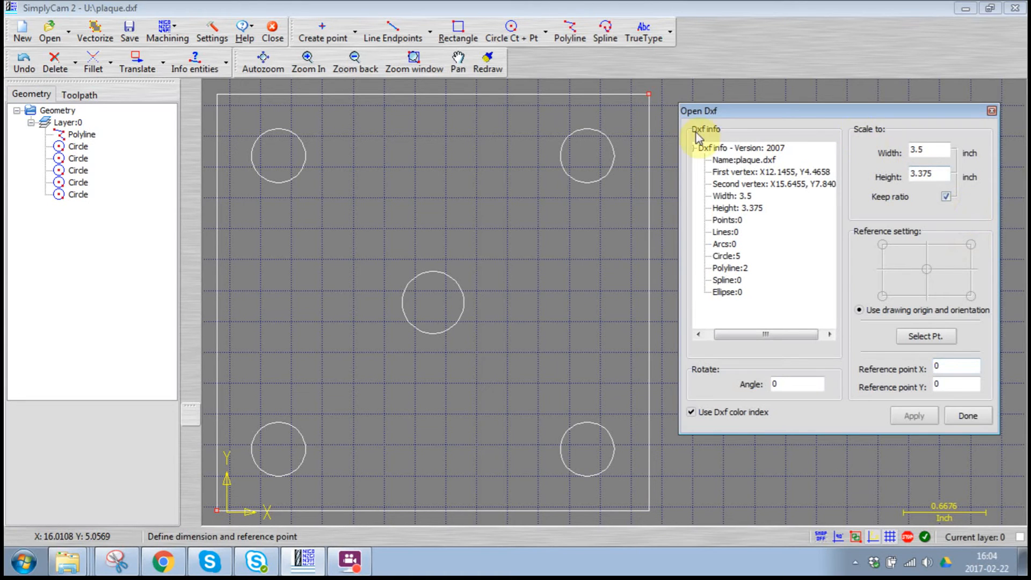
pyautogui.moveTo(736, 108)
pyautogui.mouseDown()
pyautogui.moveTo(702, 105)
pyautogui.moveTo(733, 97)
pyautogui.mouseUp()
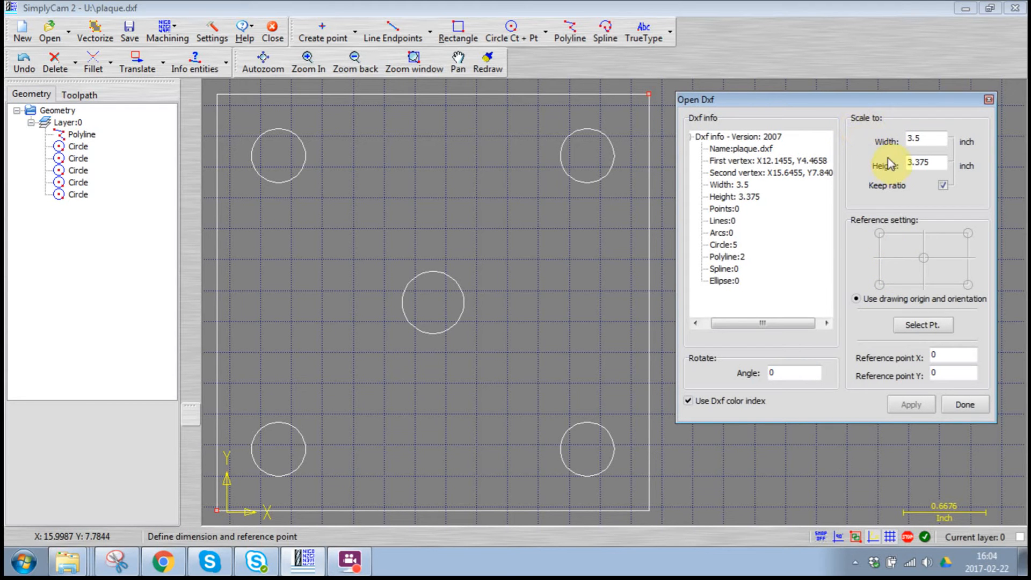
pyautogui.click(934, 160)
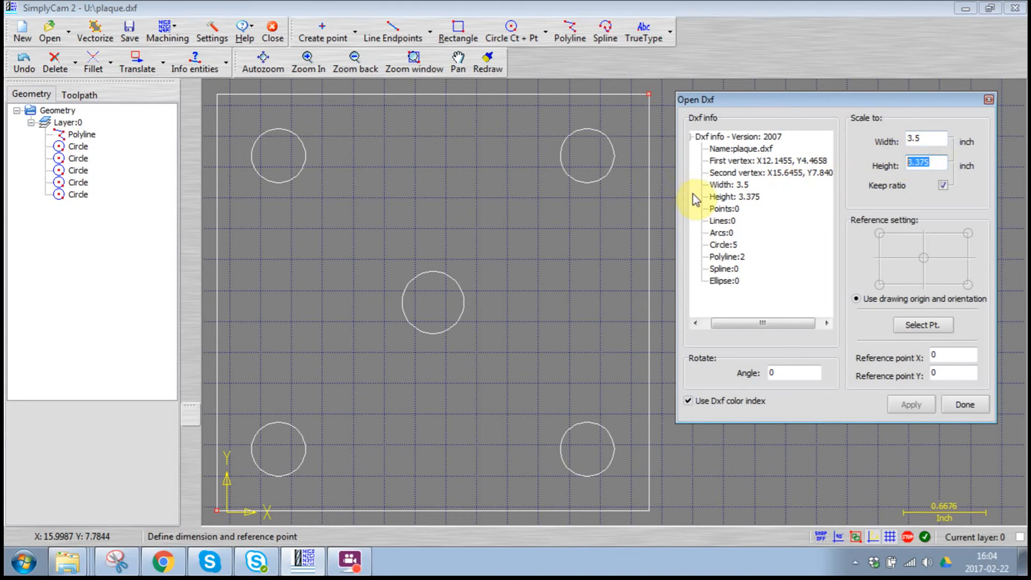
pyautogui.click(917, 145)
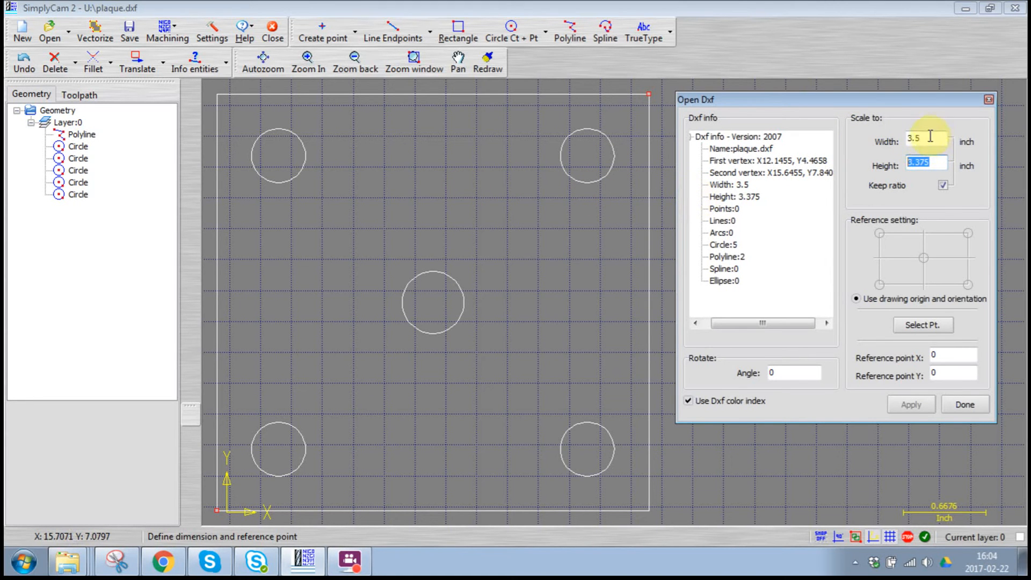
pyautogui.press('Tab')
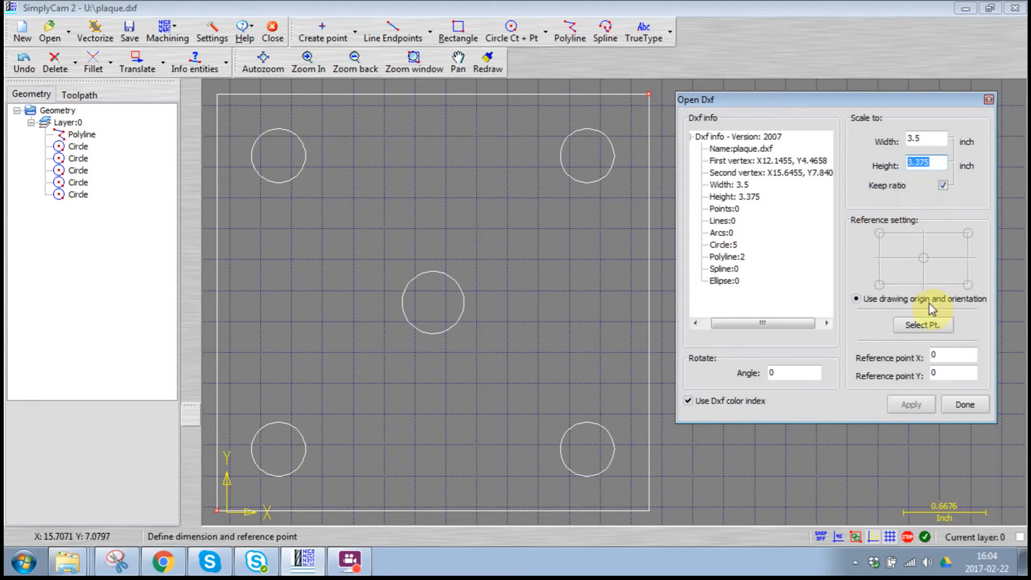
# Try the preset reference points and a freely picked point on the plate, and return the reference to the drawing origin and orientation
pyautogui.click(924, 259)
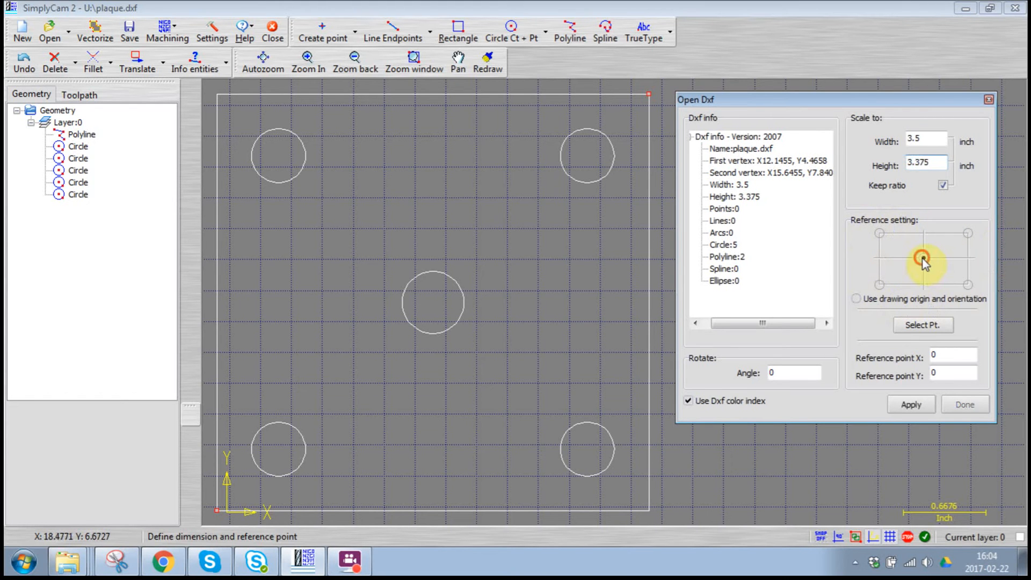
pyautogui.click(885, 236)
pyautogui.click(880, 284)
pyautogui.click(972, 284)
pyautogui.click(970, 234)
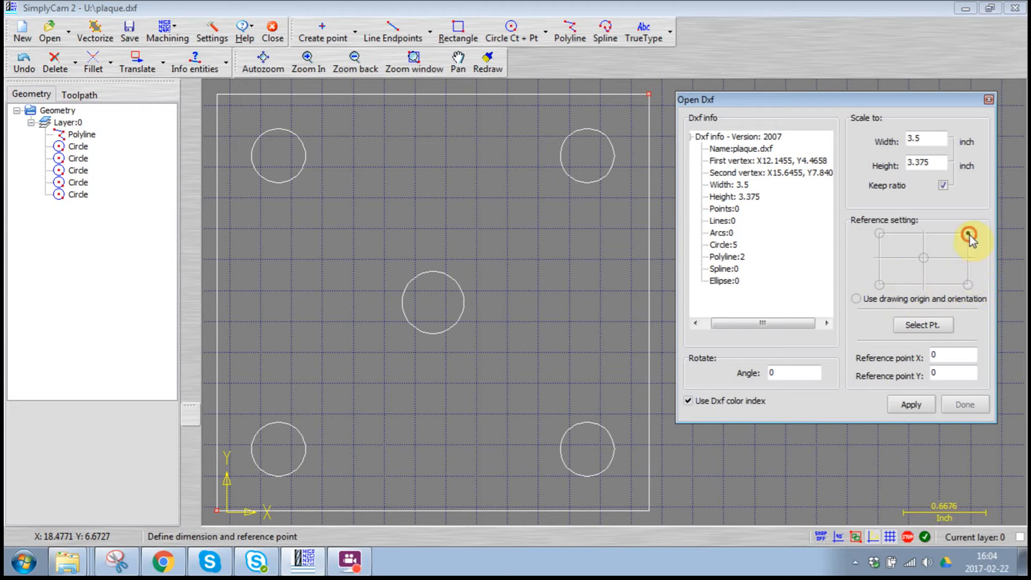
pyautogui.click(923, 325)
pyautogui.click(245, 483)
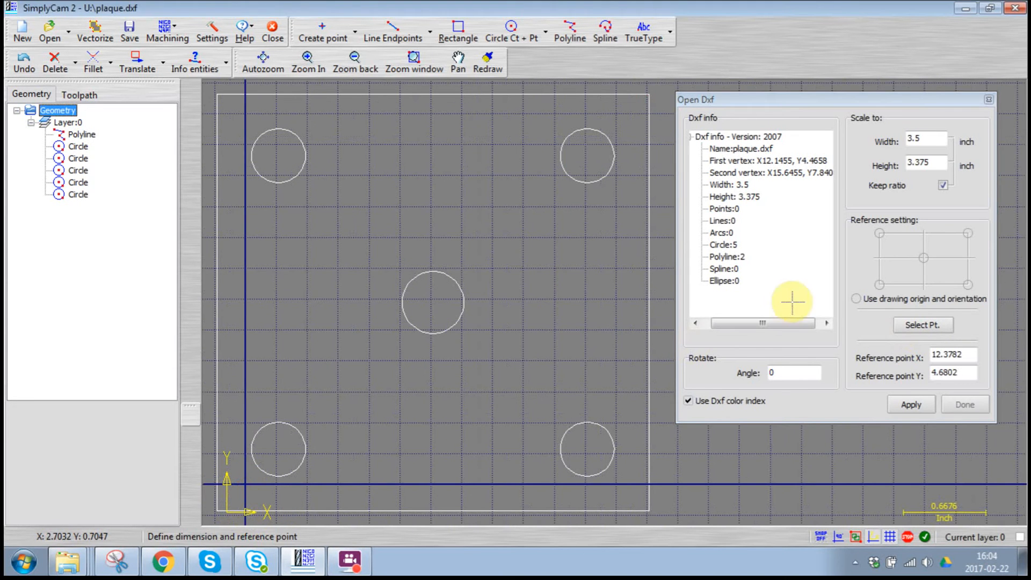
pyautogui.click(854, 298)
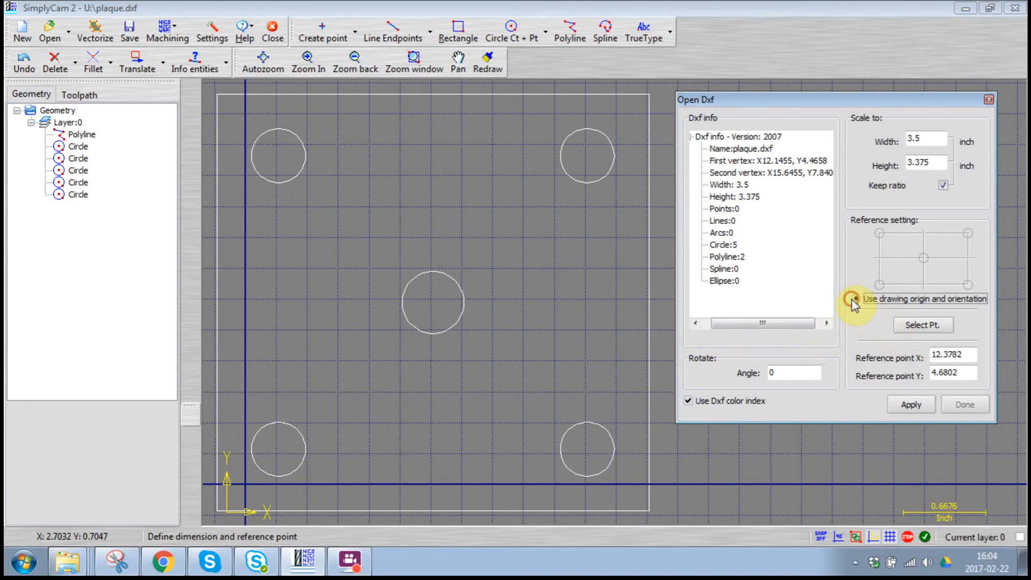
pyautogui.click(908, 406)
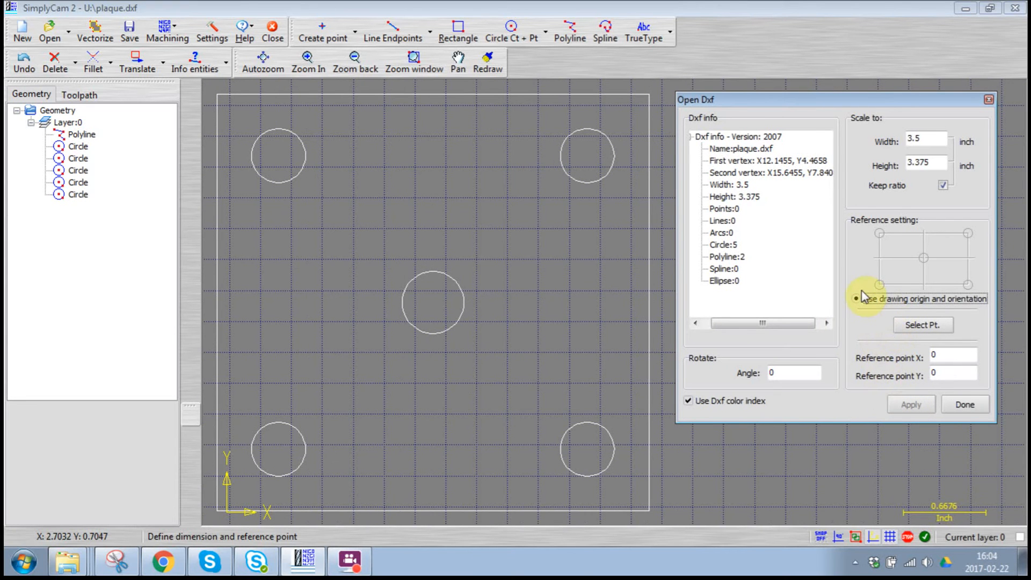
# Set the drawing's reference to the plate's lower-left corner, apply it and finish the DXF import
pyautogui.click(880, 285)
pyautogui.click(920, 327)
pyautogui.click(915, 404)
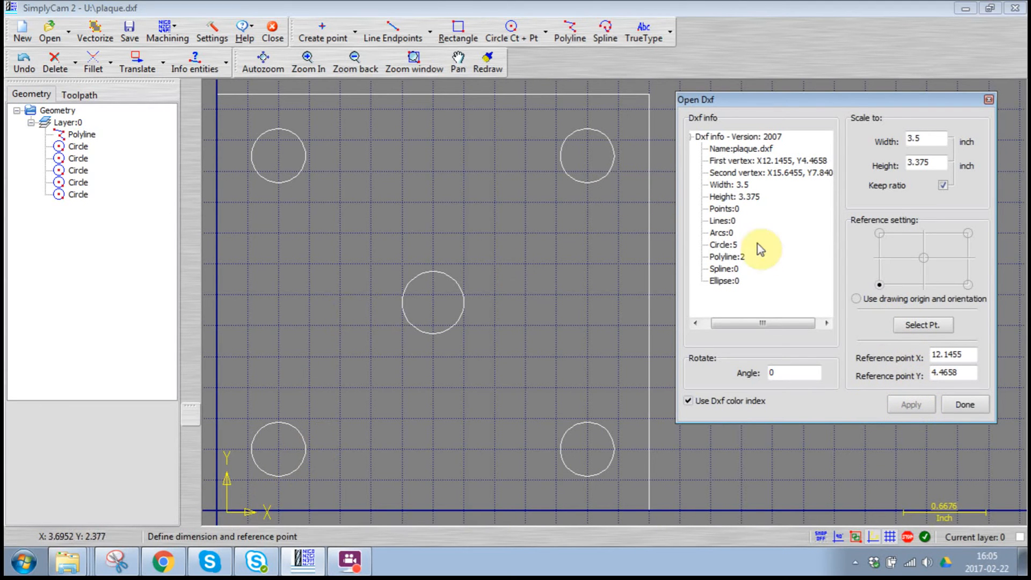
pyautogui.doubleClick(776, 373)
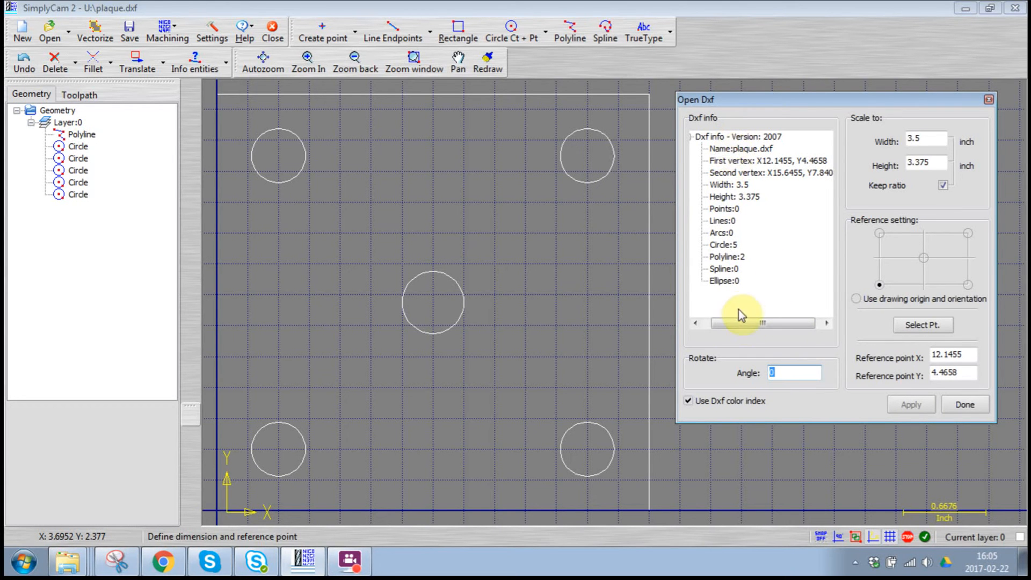
pyautogui.click(708, 324)
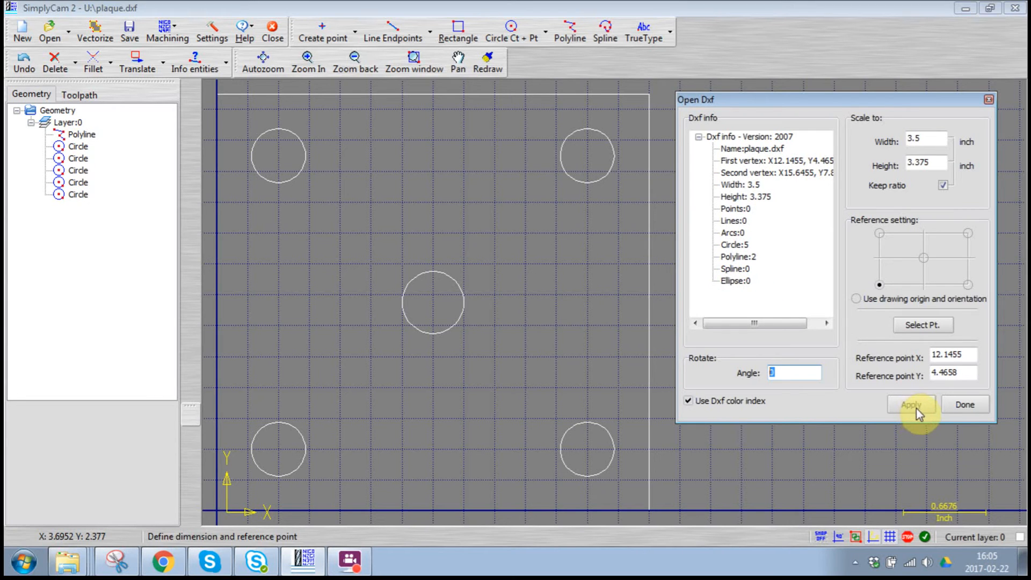
pyautogui.click(966, 406)
pyautogui.scroll(1, 633, 249)
pyautogui.scroll(-4, 625, 243)
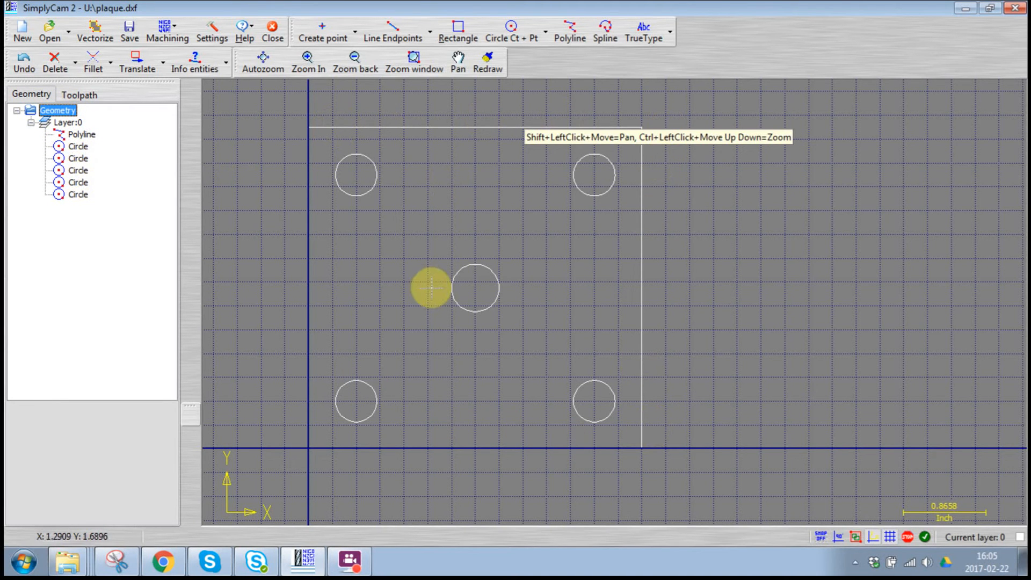
# Inspect the imported outline polyline and the hole circles one by one from the geometry tree
pyautogui.click(82, 135)
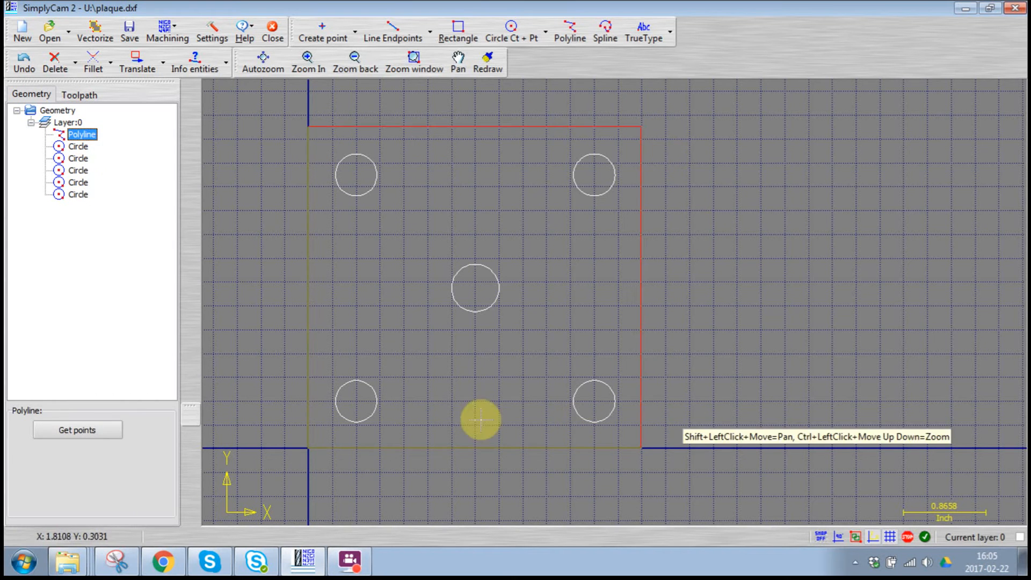
pyautogui.click(78, 158)
pyautogui.click(78, 171)
pyautogui.click(79, 182)
pyautogui.click(79, 195)
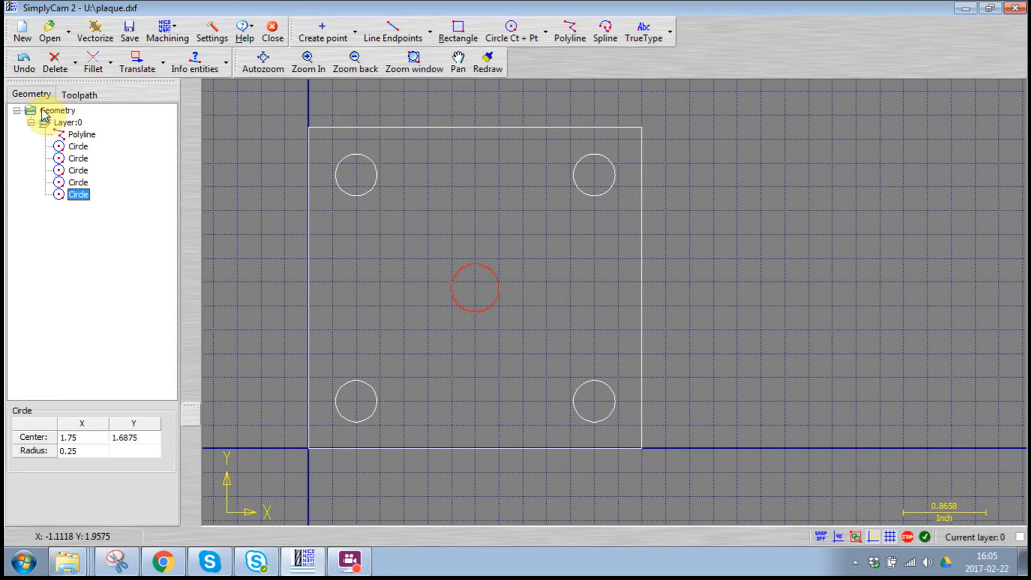
pyautogui.click(57, 110)
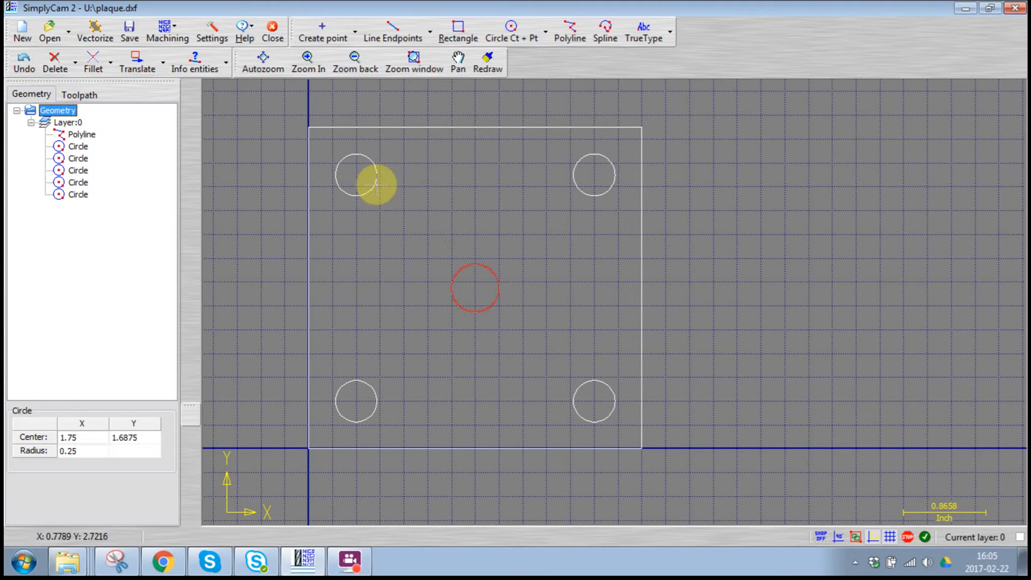
# Start a Contour machining operation and place its dialog beside the plate so all its tool settings are accessible
pyautogui.click(165, 43)
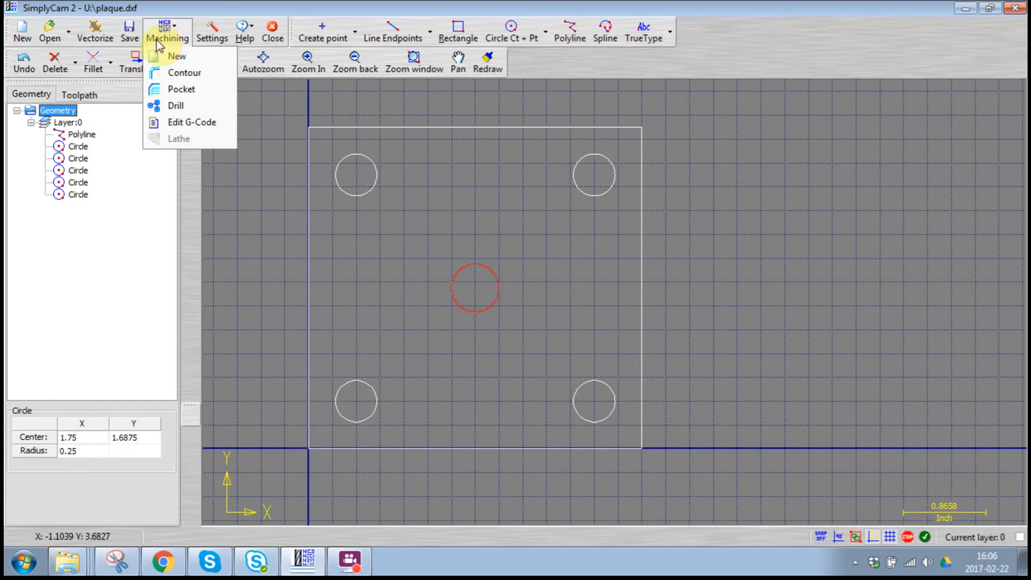
pyautogui.click(179, 79)
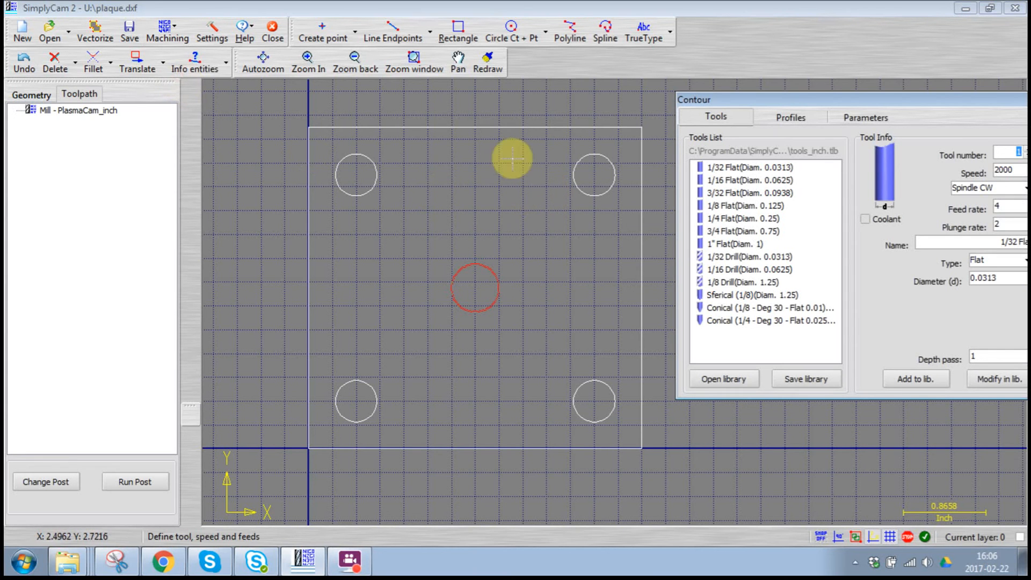
pyautogui.moveTo(881, 99); pyautogui.dragTo(845, 93)
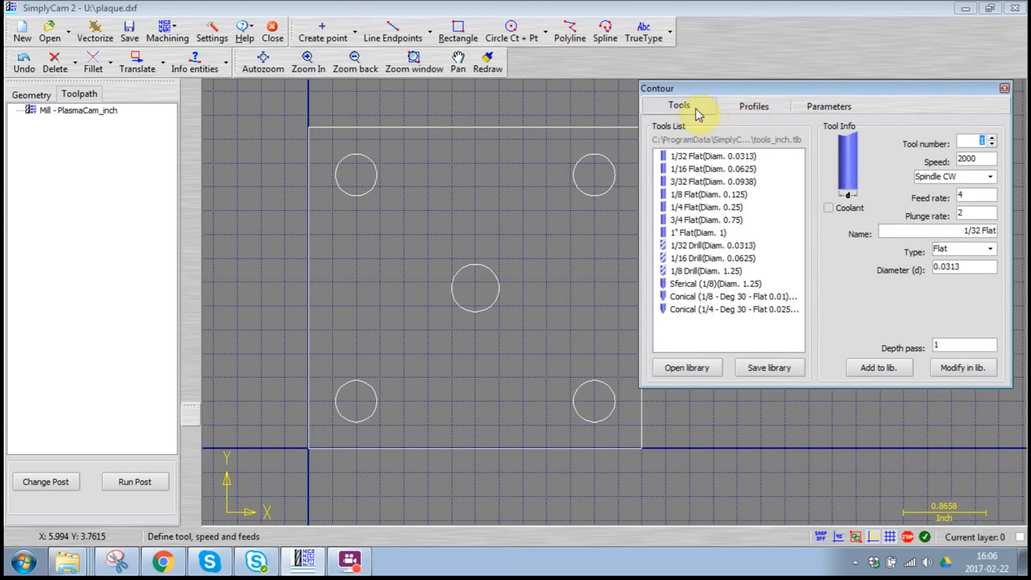
pyautogui.moveTo(733, 95)
pyautogui.mouseDown()
pyautogui.moveTo(719, 84)
pyautogui.moveTo(736, 79)
pyautogui.mouseUp()
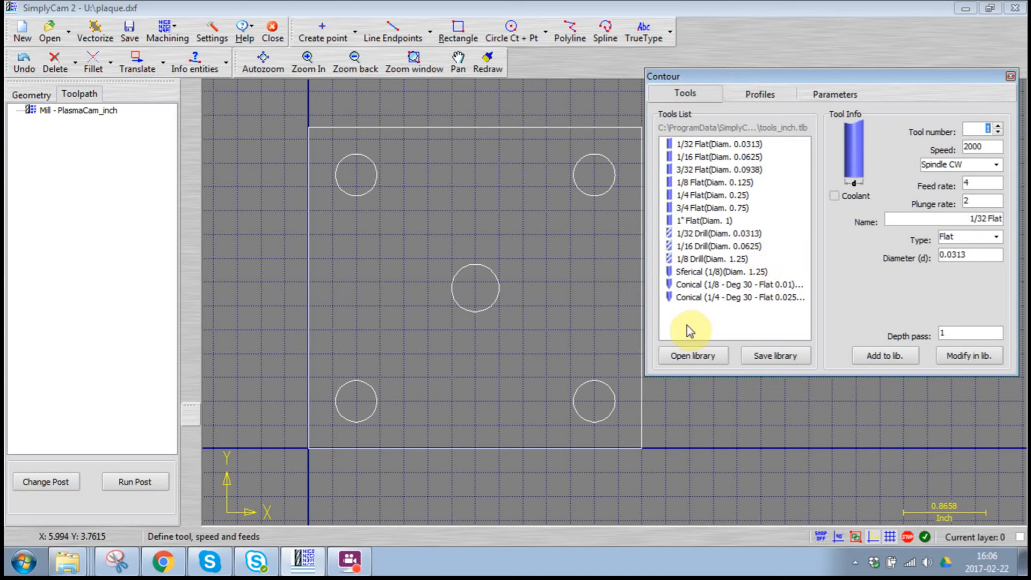
# Starting from the Conical 1/4 Deg 30 Flat 0.025 tool, set the diameter to 0.080, add it to the library and select the new entry
pyautogui.click(688, 297)
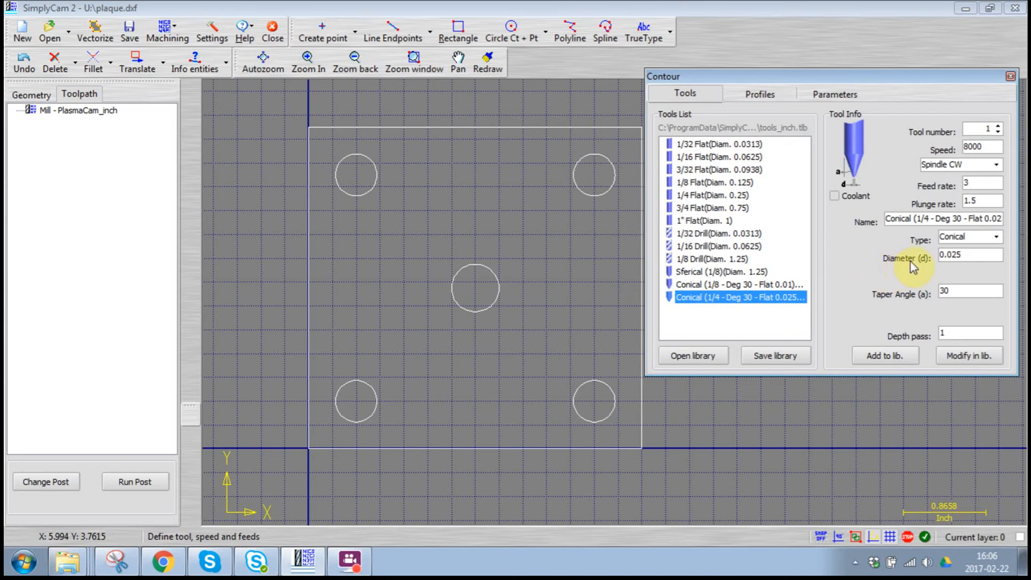
pyautogui.doubleClick(939, 256)
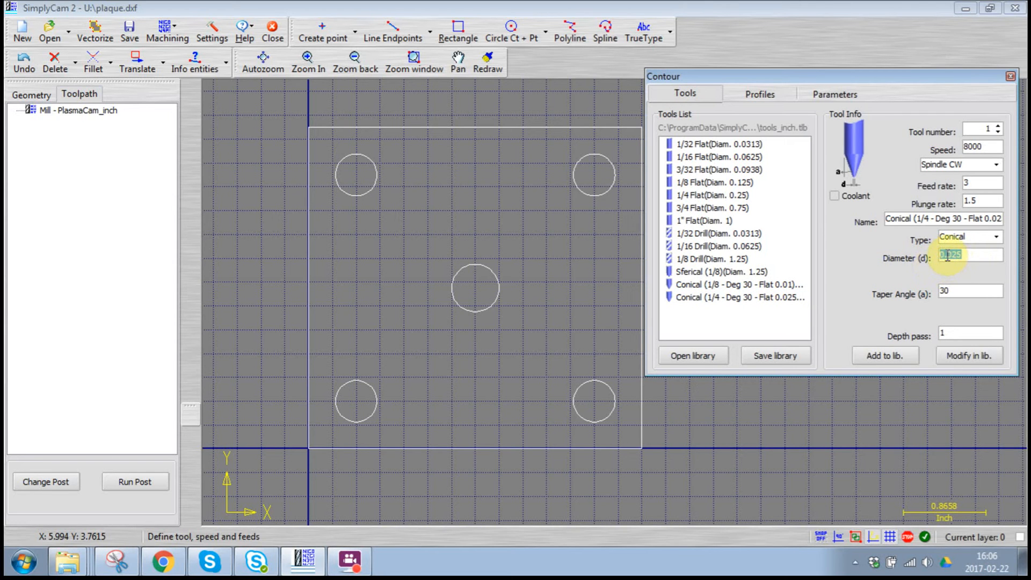
pyautogui.moveTo(954, 256); pyautogui.dragTo(977, 276)
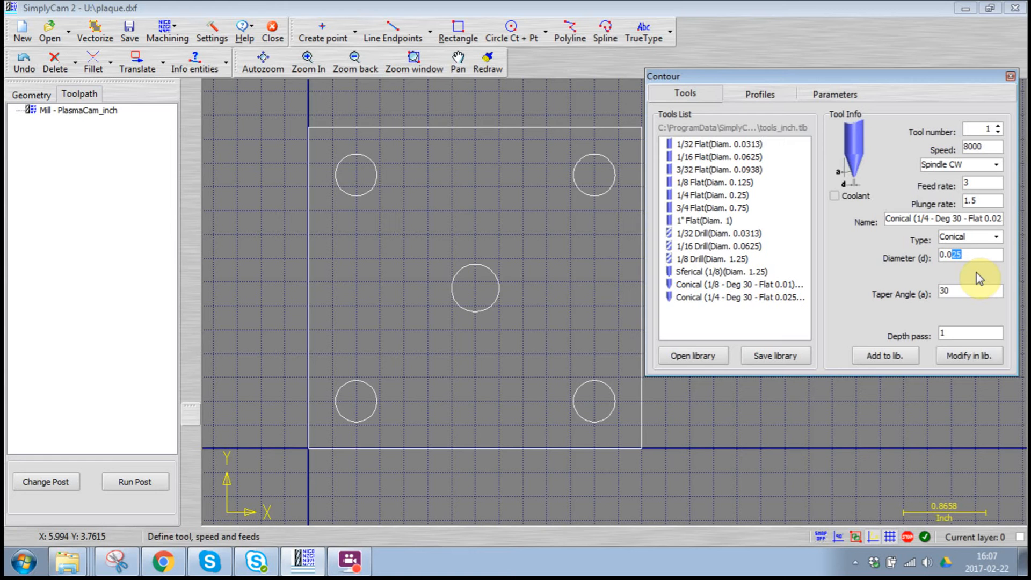
pyautogui.write('80')
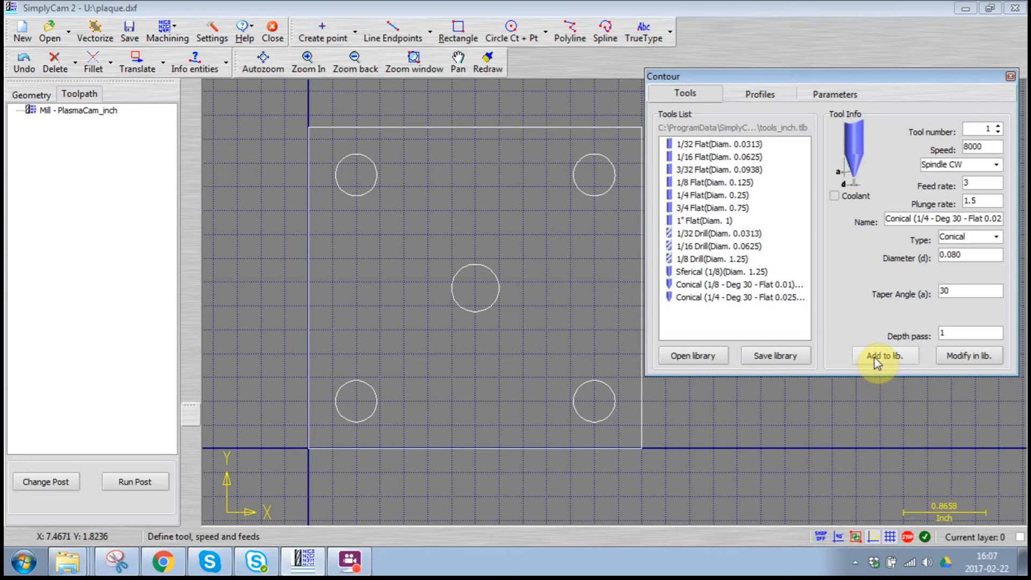
pyautogui.click(894, 359)
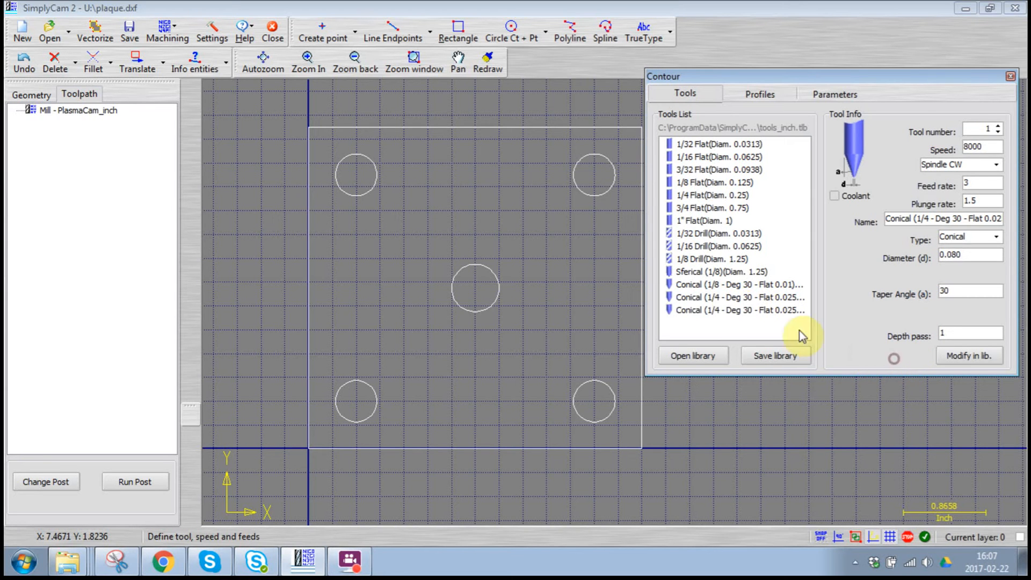
pyautogui.click(693, 312)
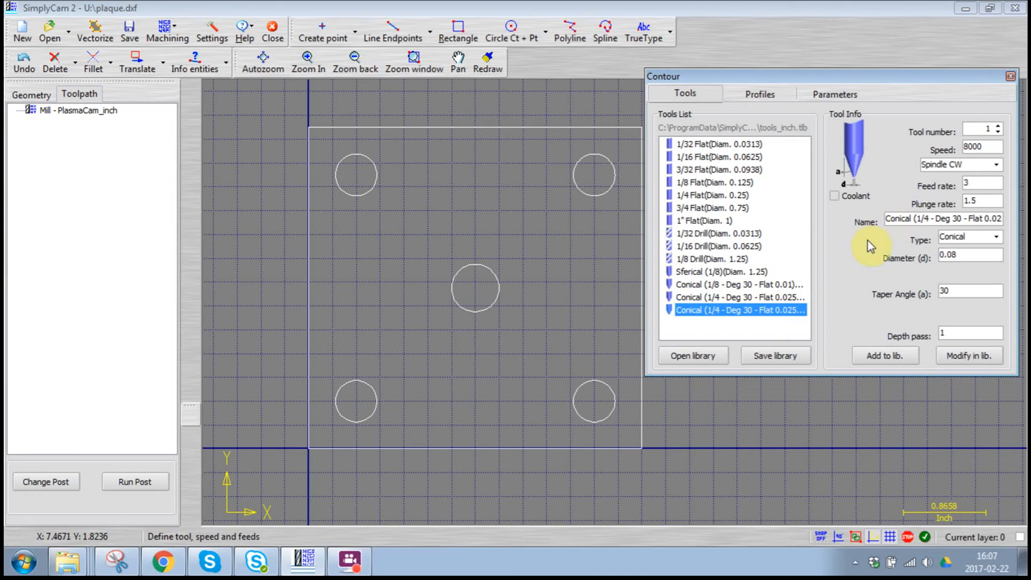
# Reselect the newly added conical tool with the 0.08 diameter and go to the contour's profile definition
pyautogui.click(985, 219)
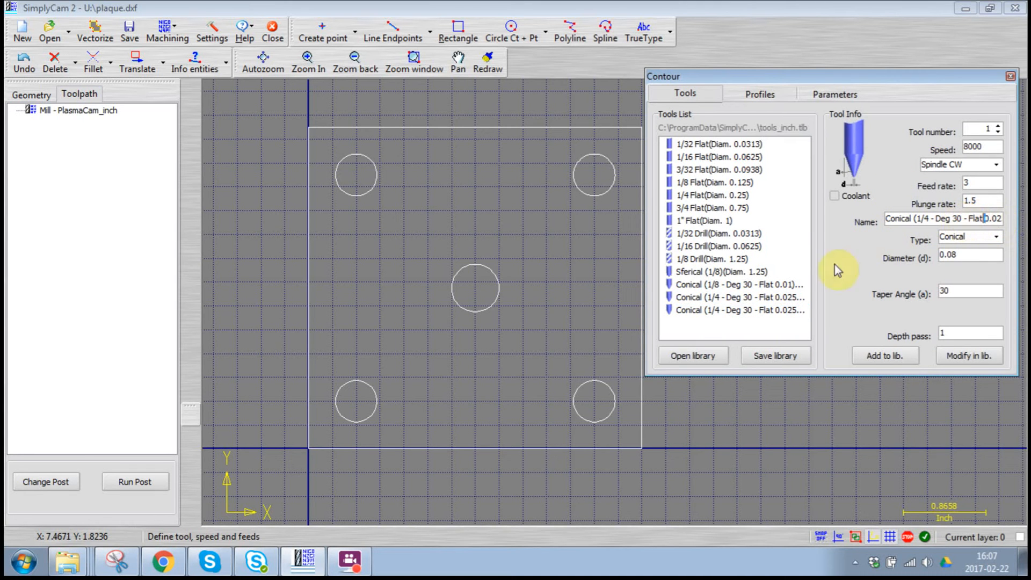
pyautogui.click(708, 311)
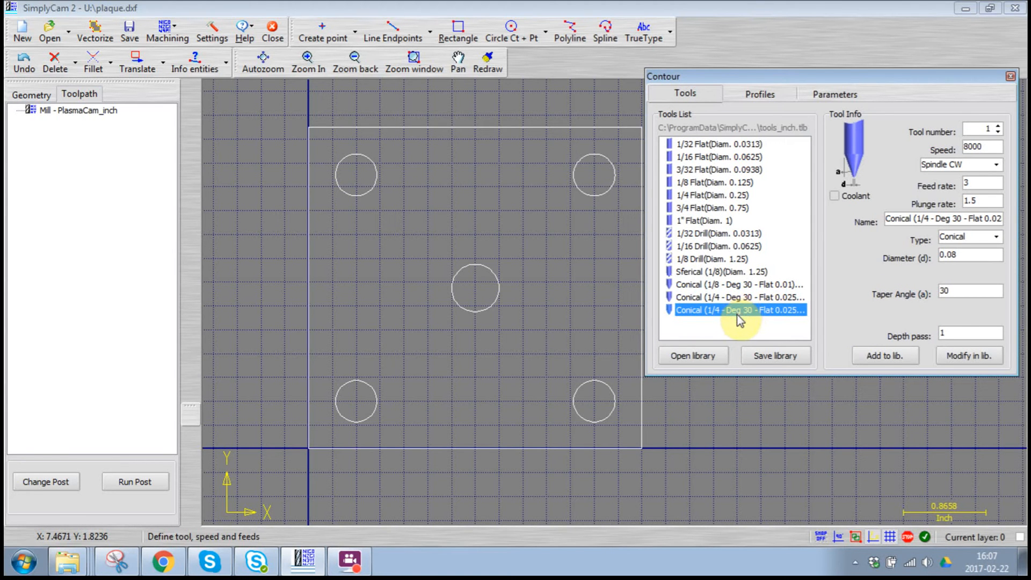
pyautogui.click(763, 95)
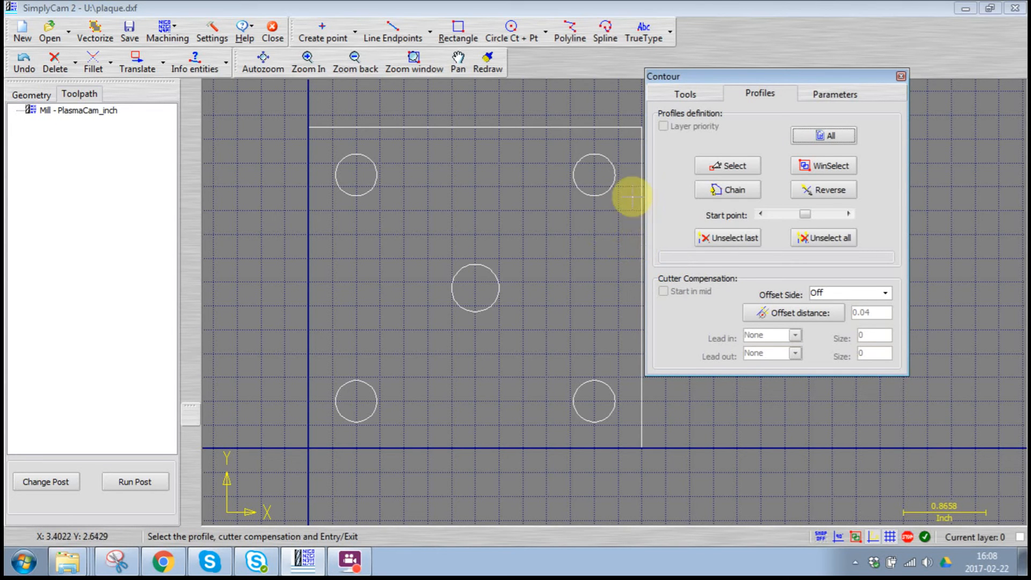
# Try to pick the plate's upper-left hole circle as a contour profile with Select
pyautogui.click(733, 167)
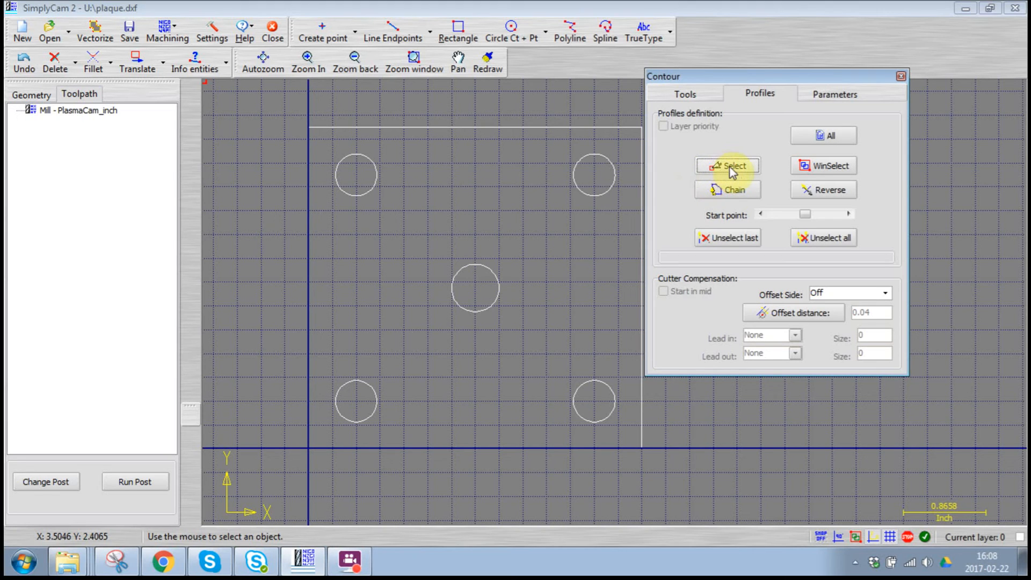
pyautogui.click(375, 176)
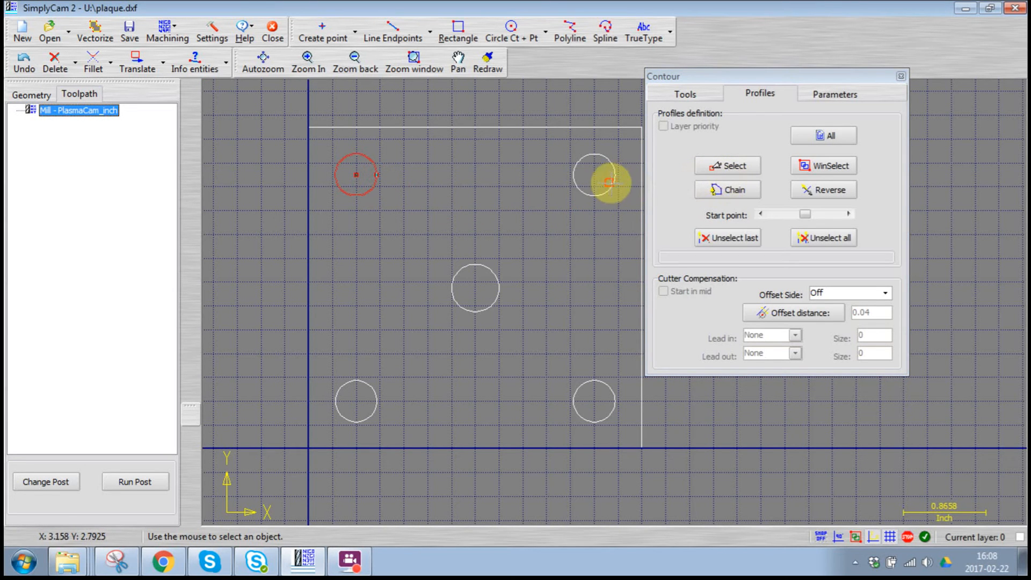
pyautogui.click(715, 169)
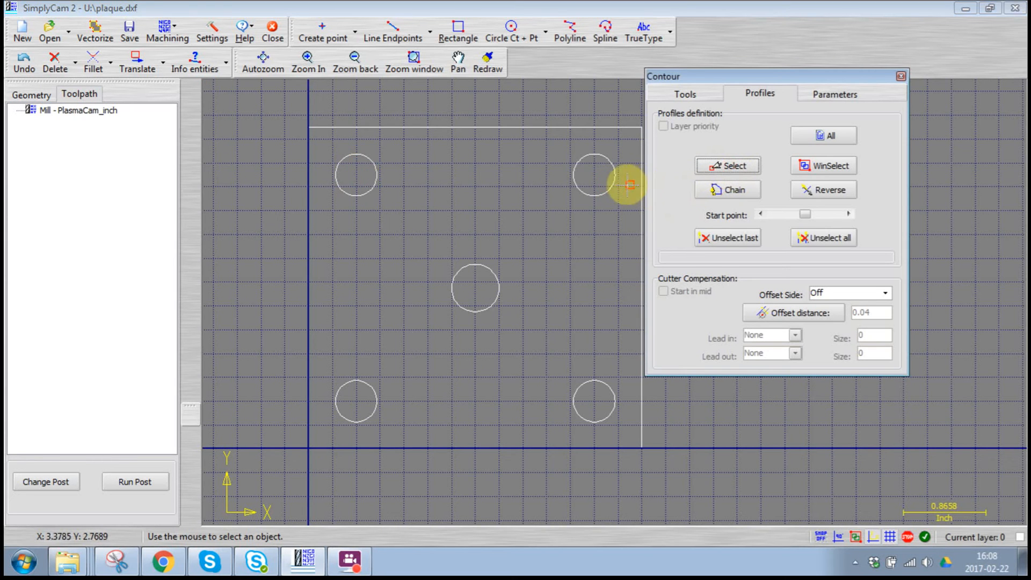
pyautogui.click(377, 185)
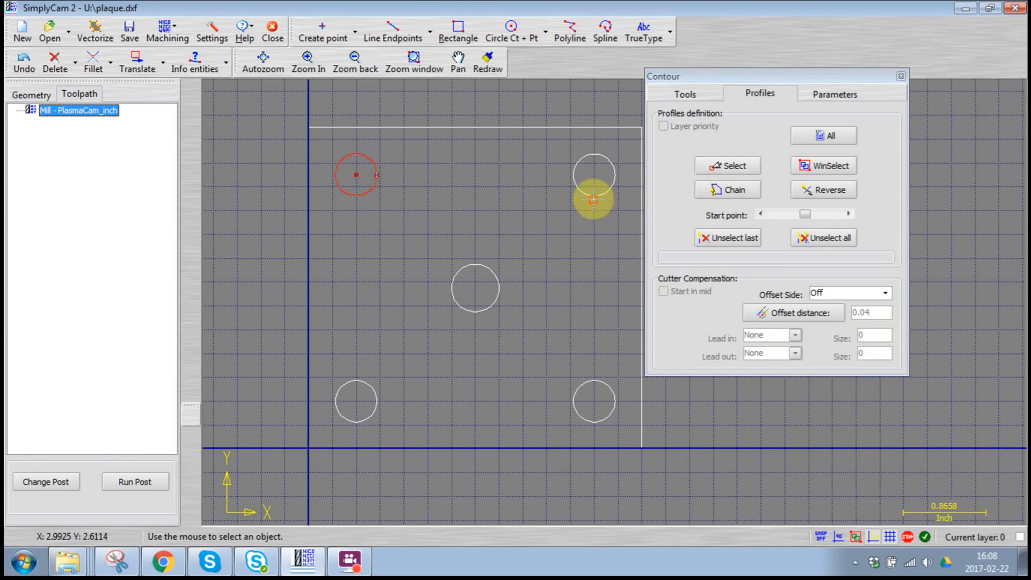
# Chain-select all five hole circles, the four corner holes and the centre hole, as the contour profiles
pyautogui.click(728, 192)
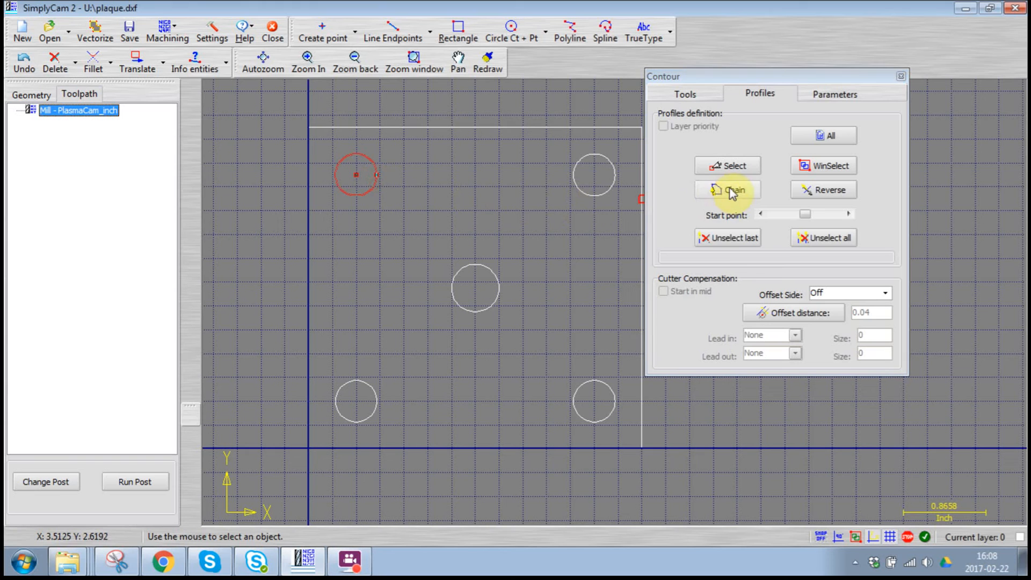
pyautogui.click(710, 193)
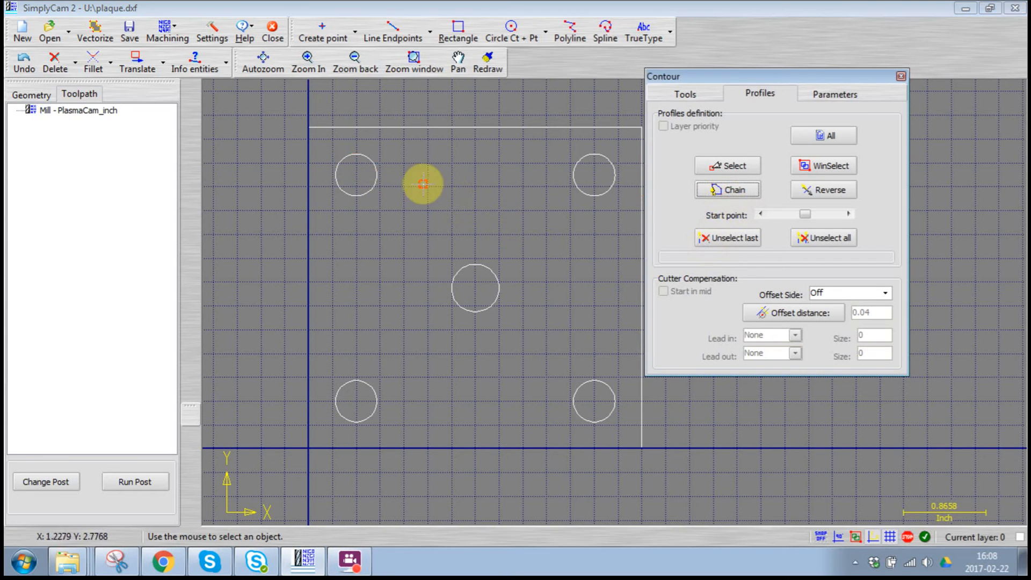
pyautogui.click(376, 181)
pyautogui.click(729, 196)
pyautogui.click(613, 185)
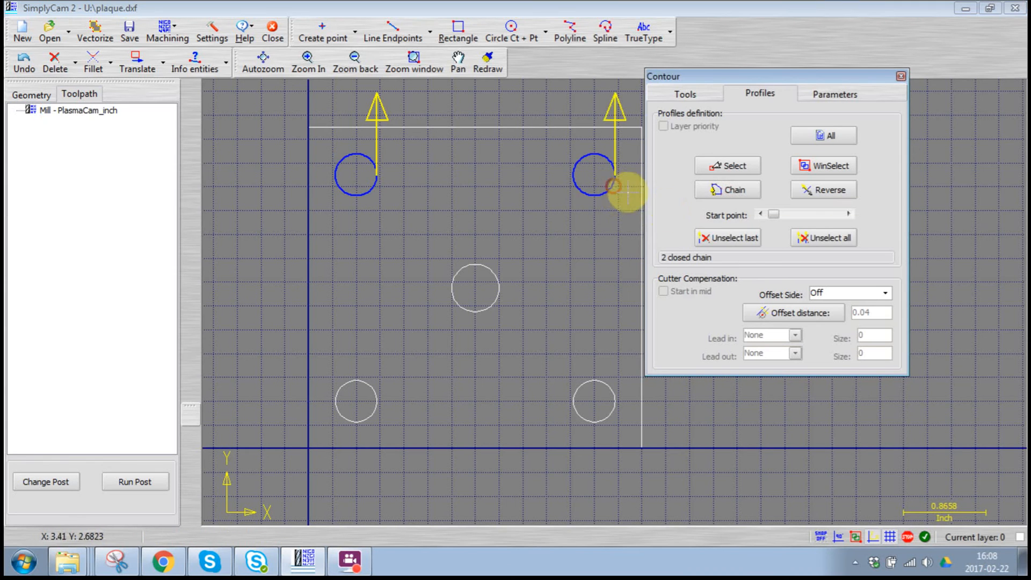
pyautogui.click(740, 195)
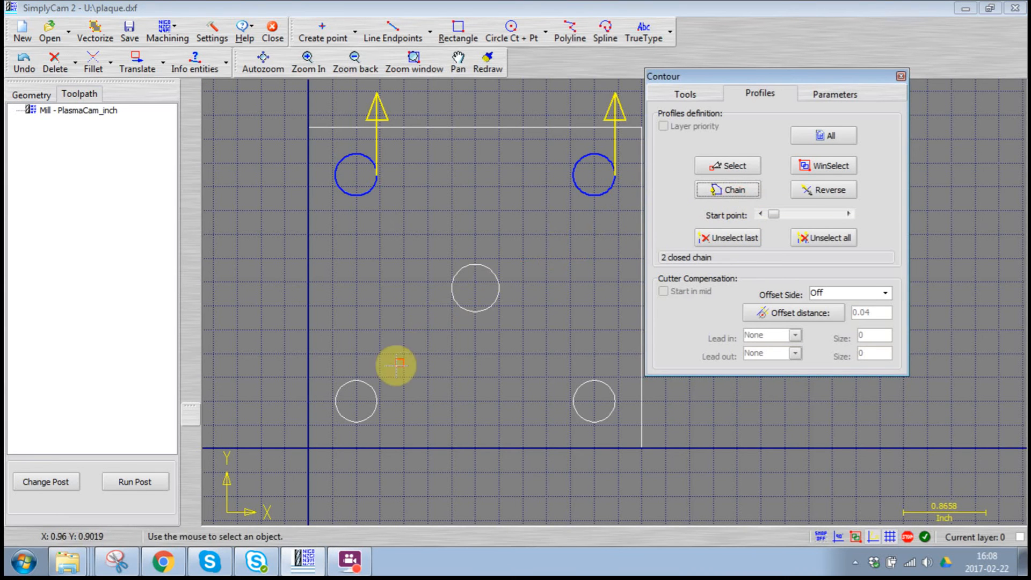
pyautogui.click(359, 381)
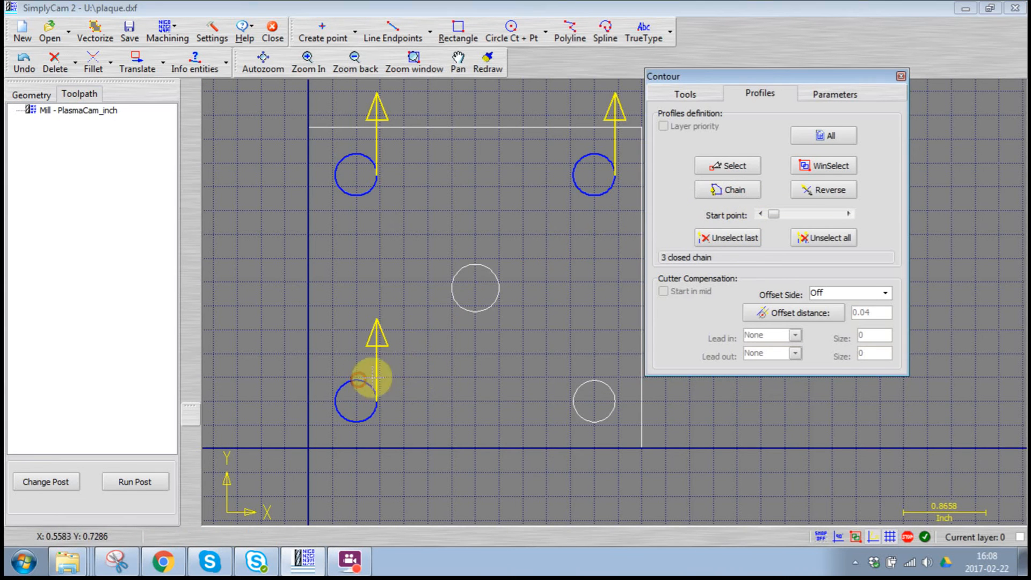
pyautogui.click(744, 197)
pyautogui.click(476, 267)
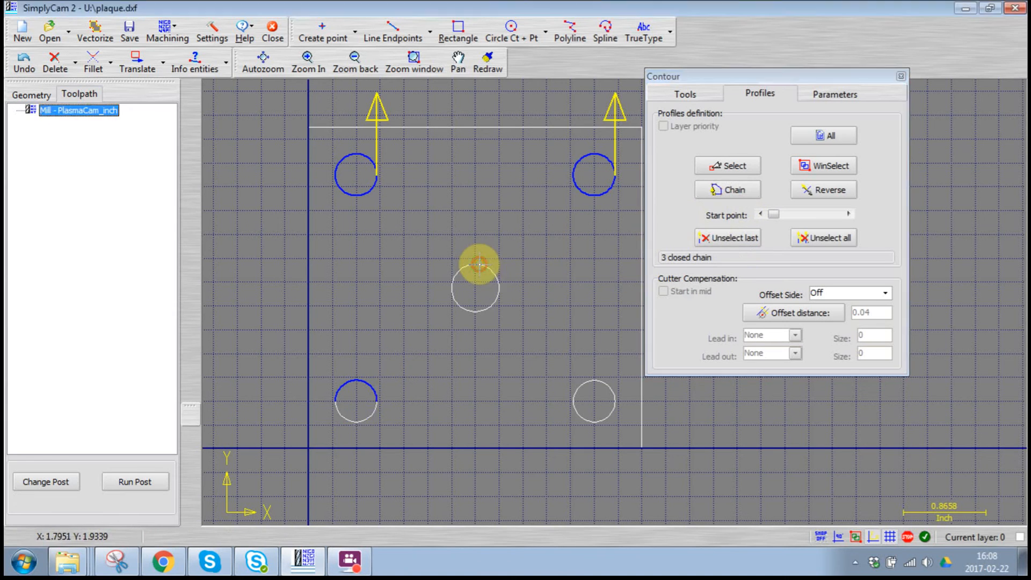
pyautogui.click(726, 193)
pyautogui.click(595, 380)
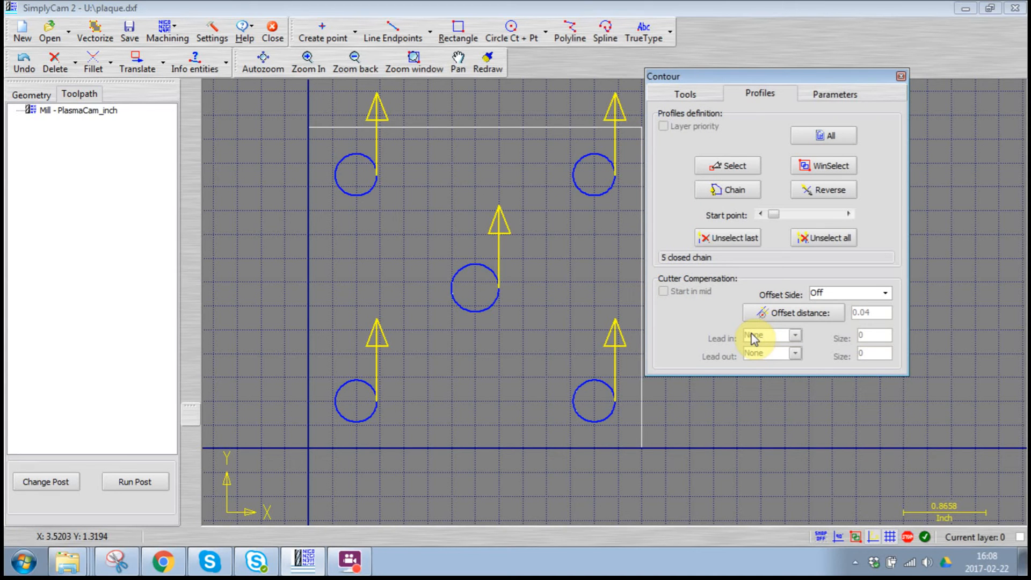
# Set the cutter compensation's offset side to Inside and both the lead in and lead out to Arc
pyautogui.click(885, 294)
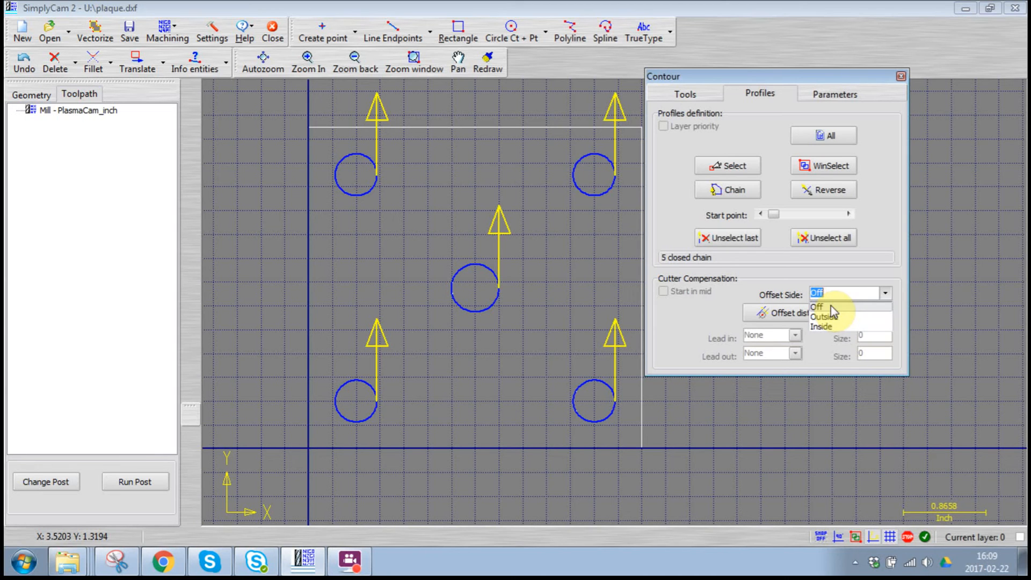
pyautogui.click(828, 328)
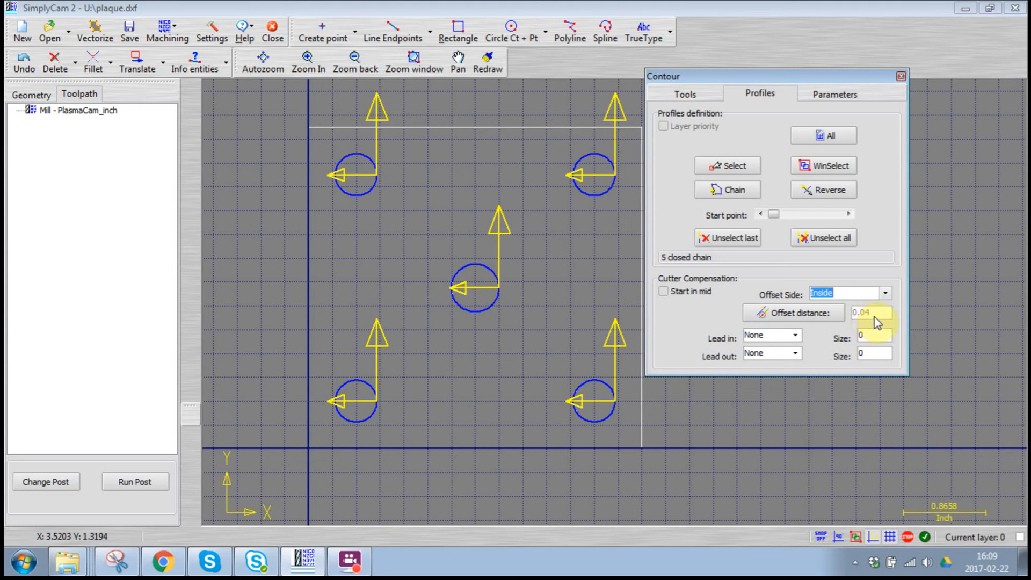
pyautogui.click(795, 338)
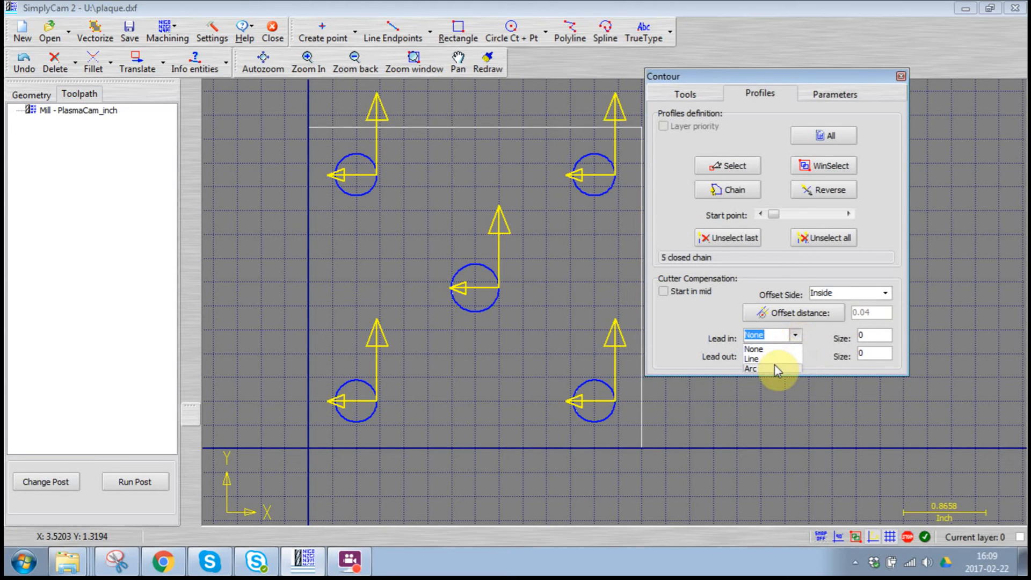
pyautogui.click(773, 369)
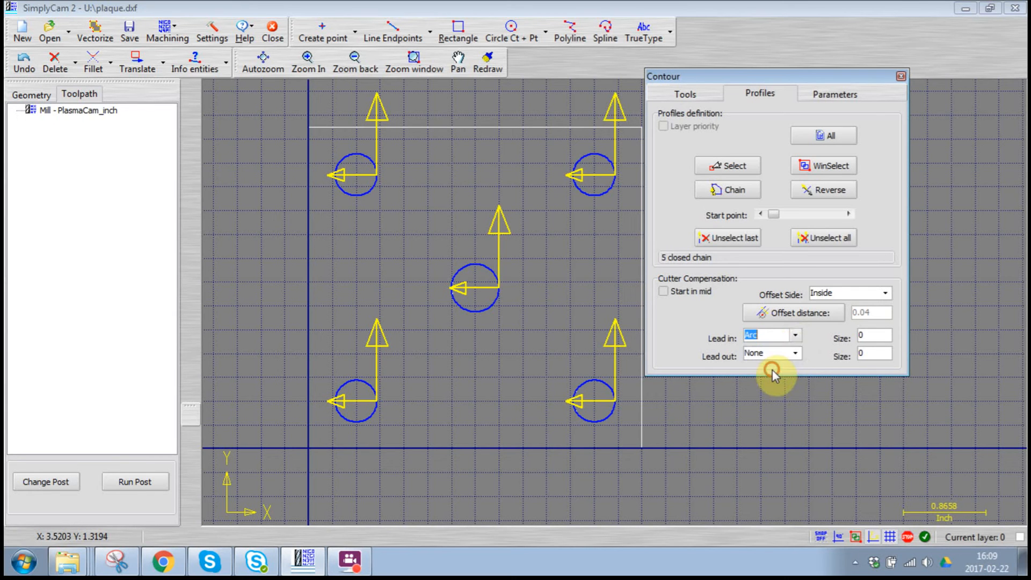
pyautogui.click(796, 353)
pyautogui.click(776, 390)
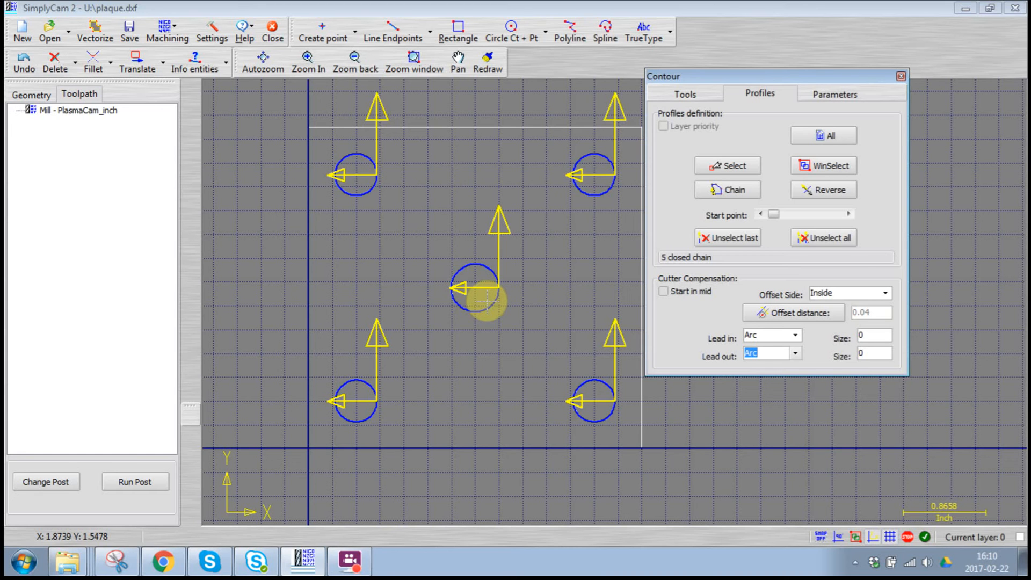
# Set the lead in and lead out arc sizes to .13 each
pyautogui.doubleClick(869, 335)
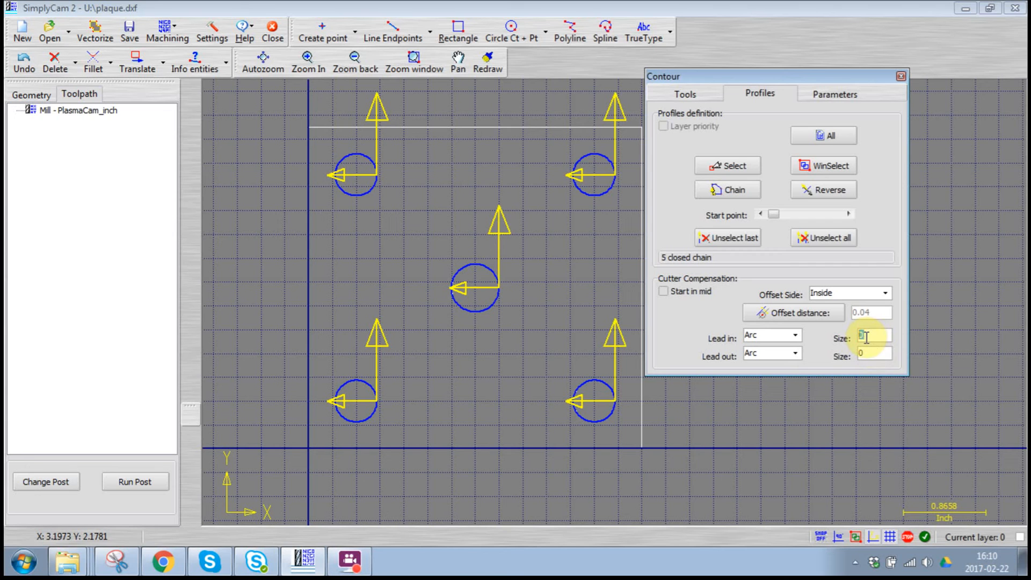
pyautogui.write('.13')
pyautogui.doubleClick(868, 354)
pyautogui.press('BackSpace')
pyautogui.write('.13')
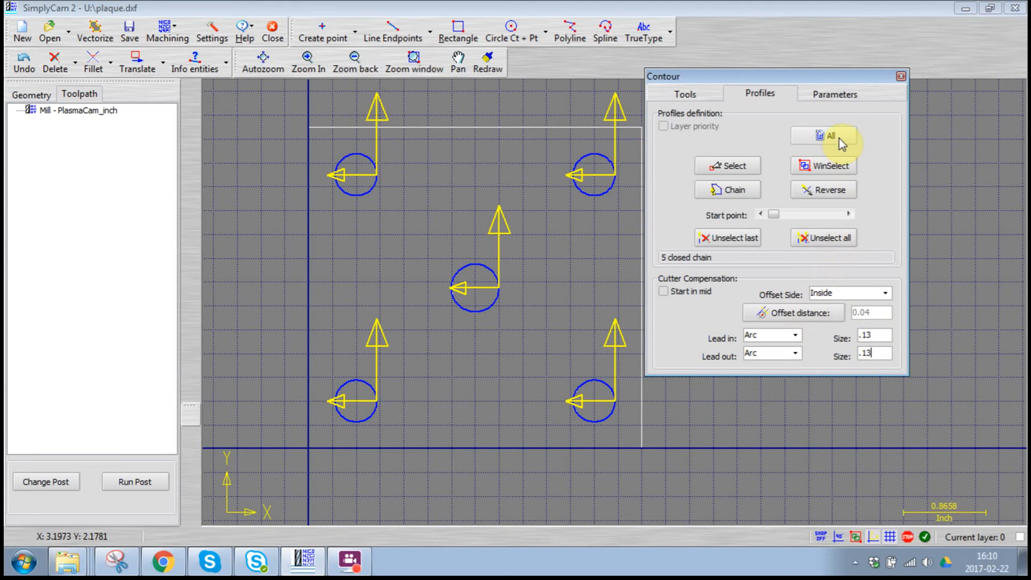
# Calculate the contour toolpath with the default cutting parameters and review the new Contour operation in the toolpath tree
pyautogui.click(836, 100)
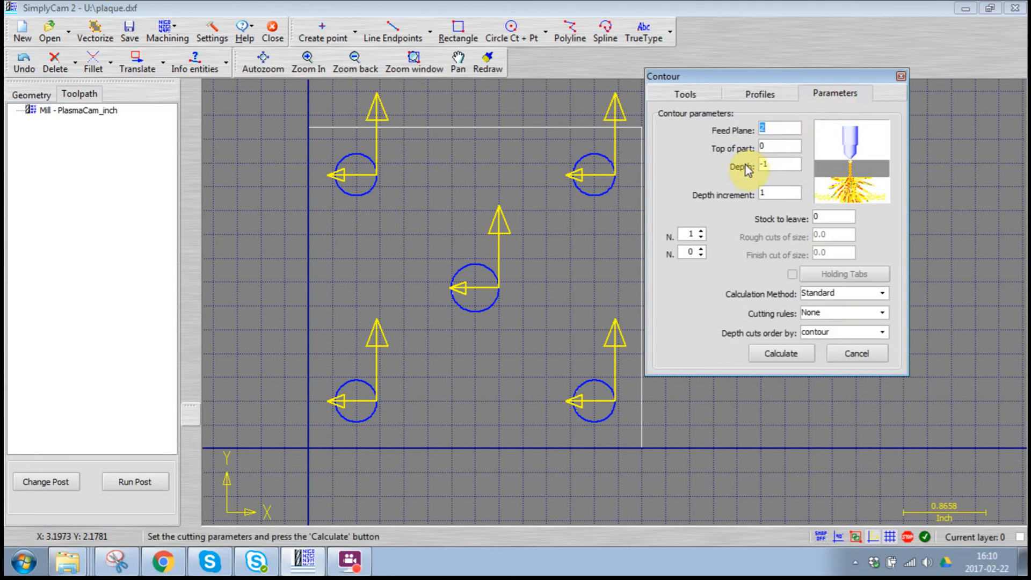
pyautogui.click(790, 355)
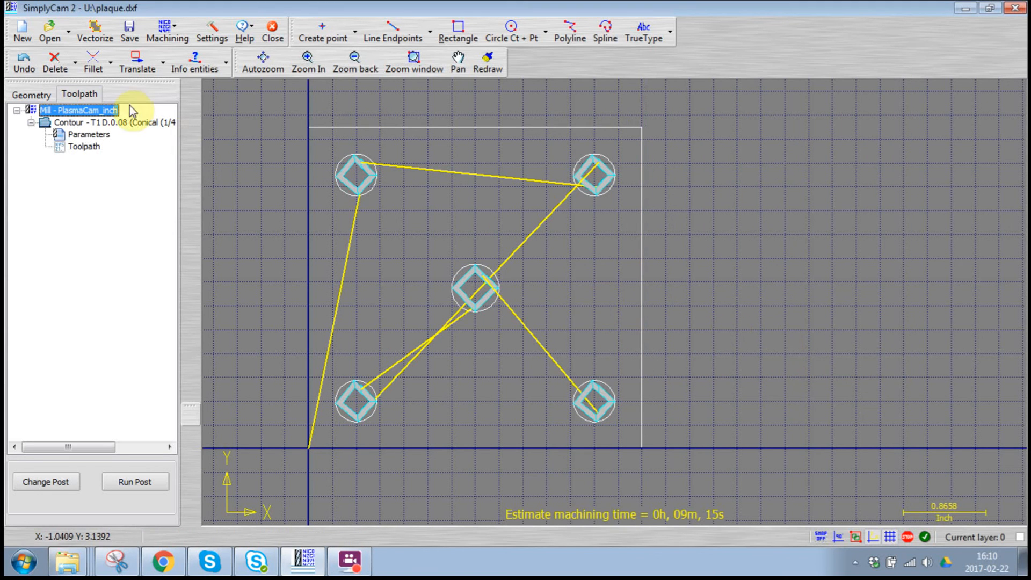
pyautogui.click(26, 95)
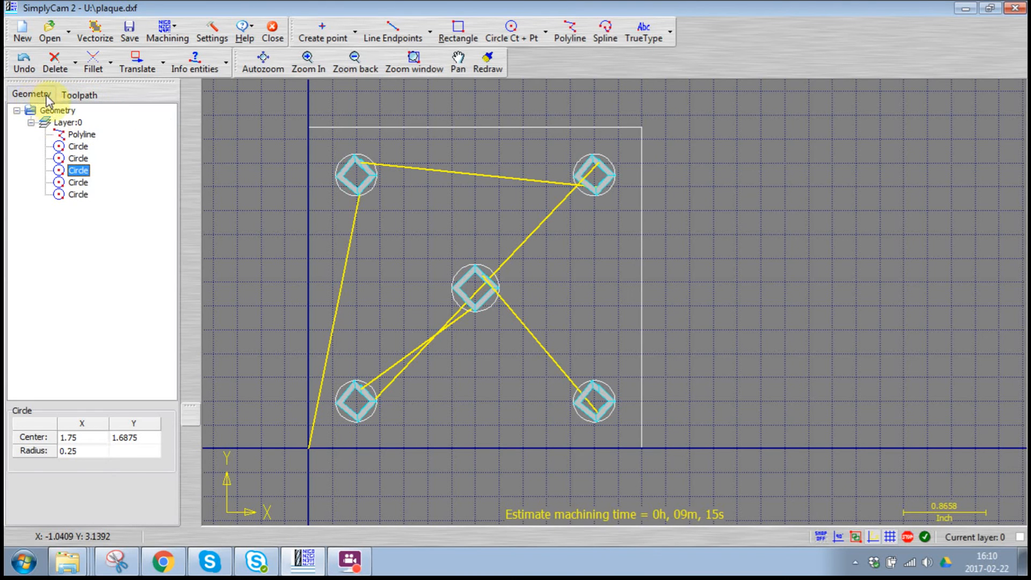
pyautogui.click(79, 94)
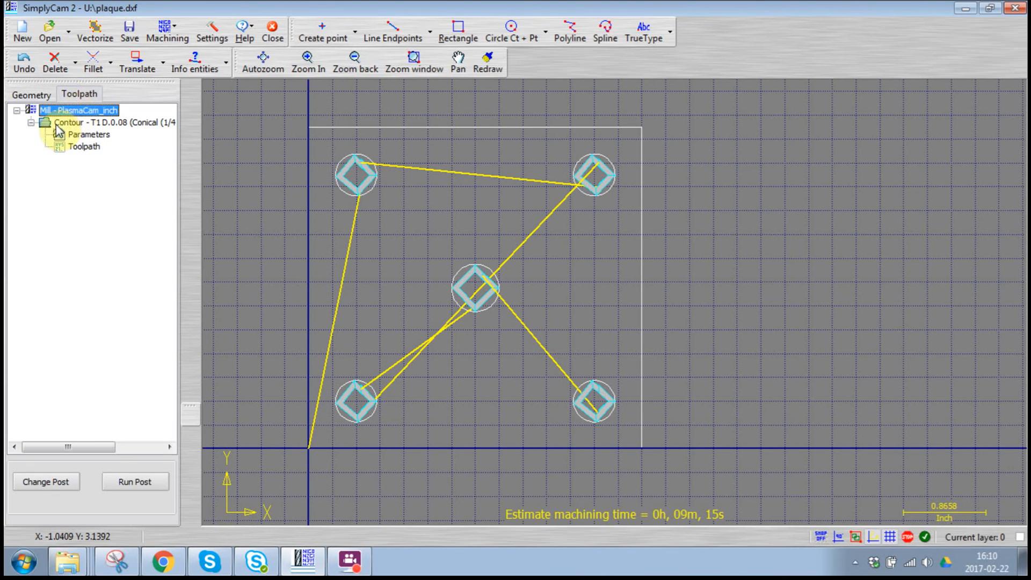
pyautogui.click(88, 148)
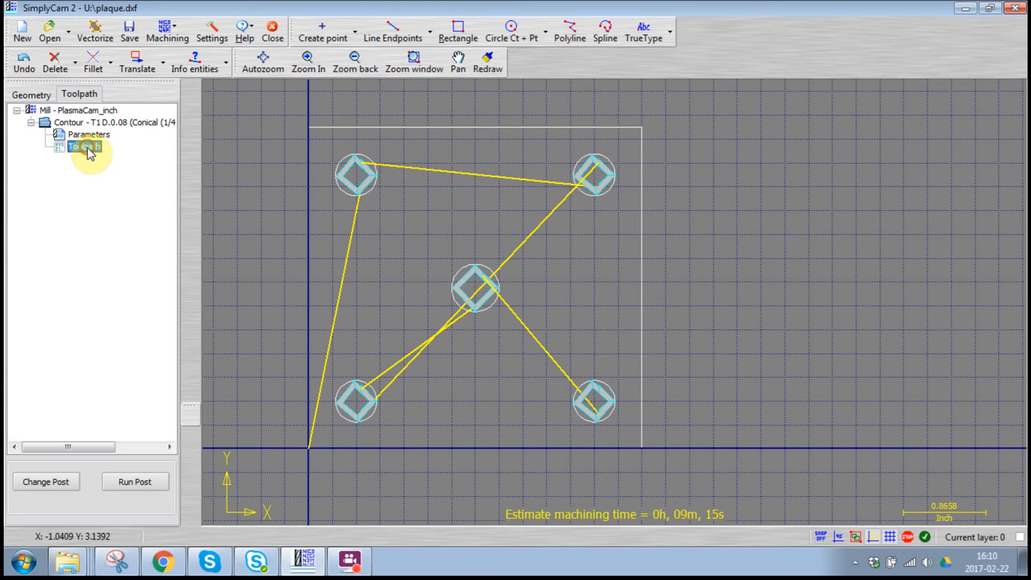
pyautogui.click(65, 124)
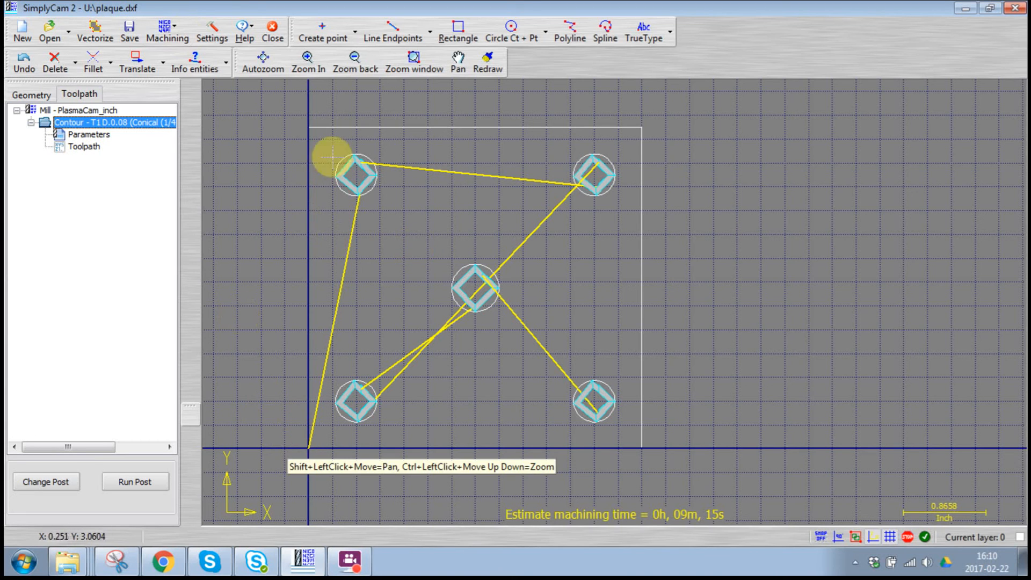
# Start a second Contour machining operation using the custom conical tool with the 0.08 diameter
pyautogui.click(182, 32)
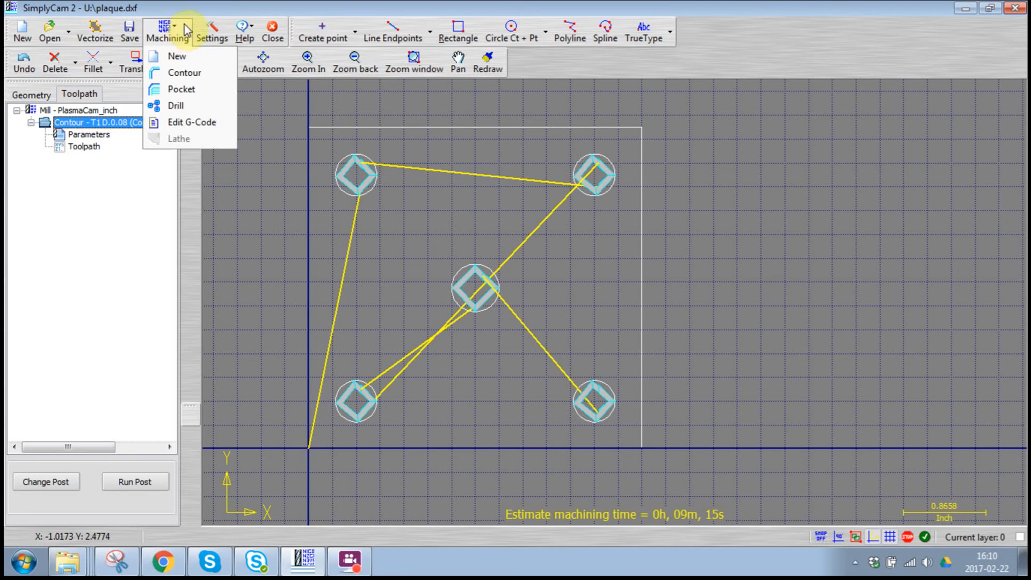
pyautogui.click(187, 73)
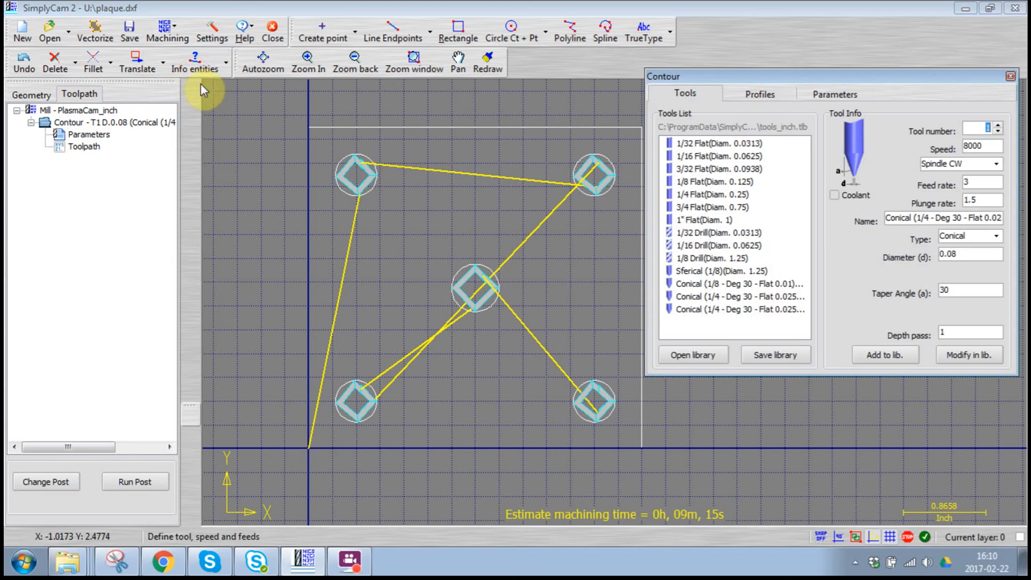
pyautogui.click(699, 310)
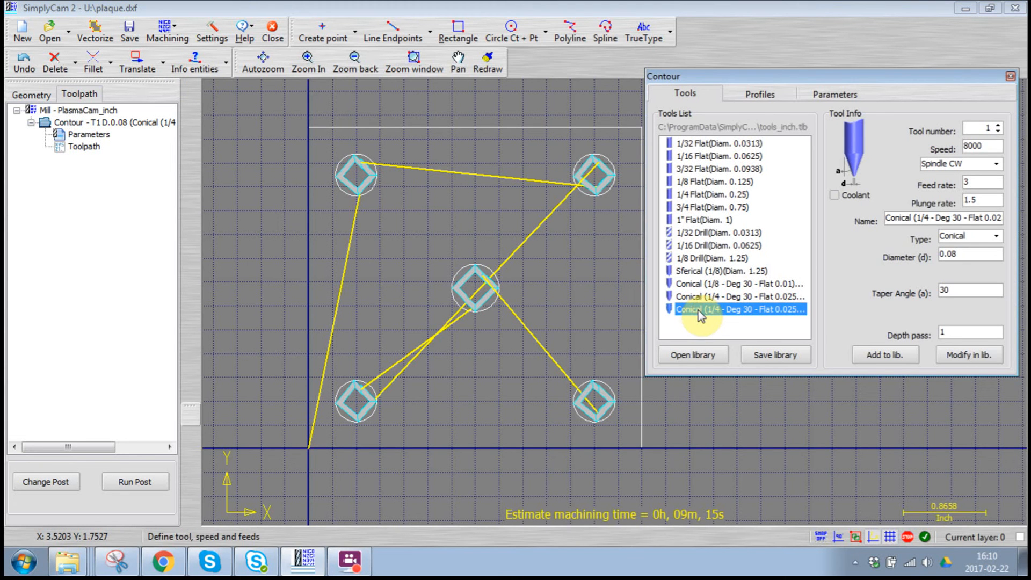
pyautogui.click(956, 255)
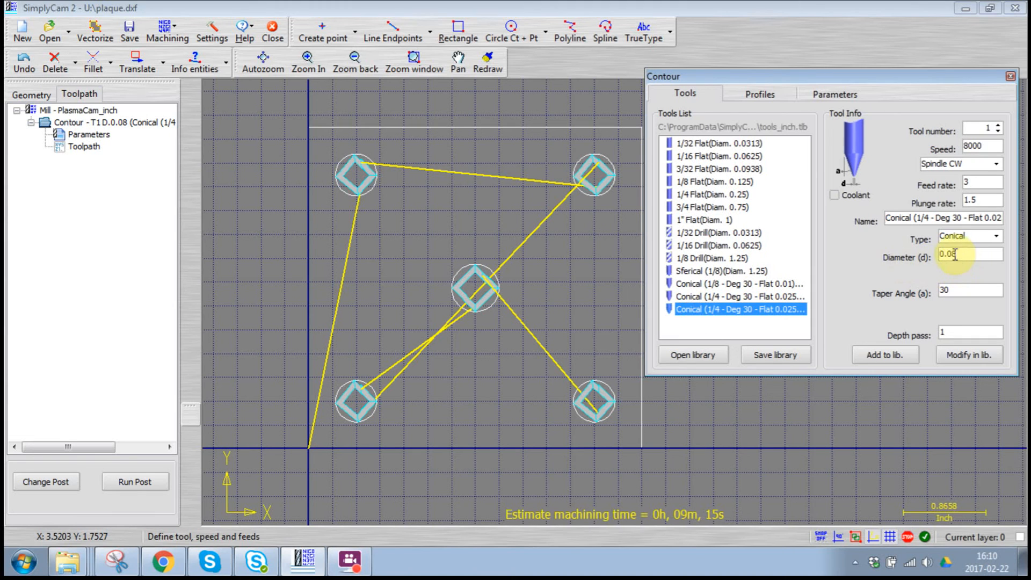
pyautogui.moveTo(952, 254); pyautogui.dragTo(962, 268)
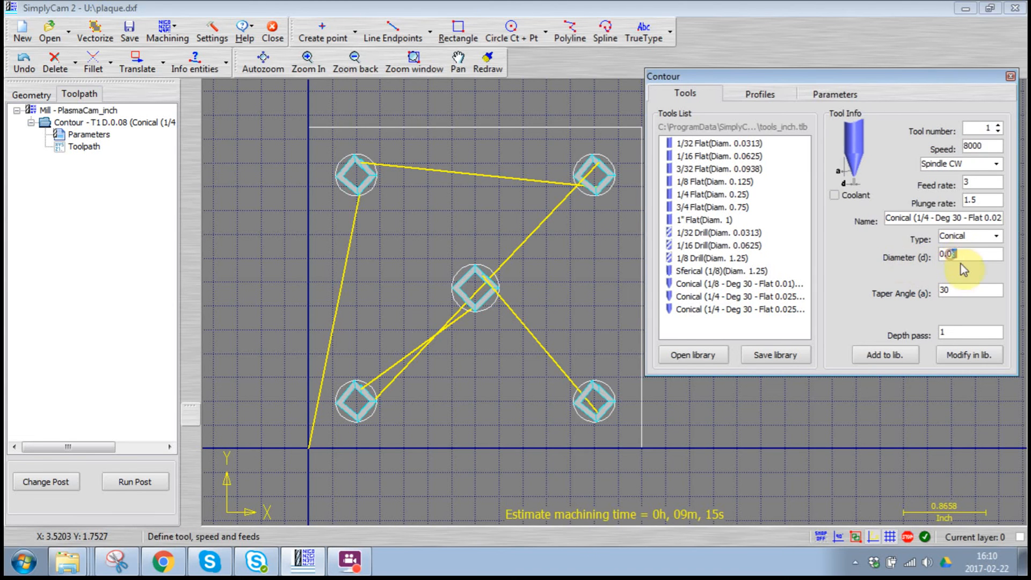
# Unselect the five hole circles one after another from the new operation's profiles
pyautogui.click(762, 96)
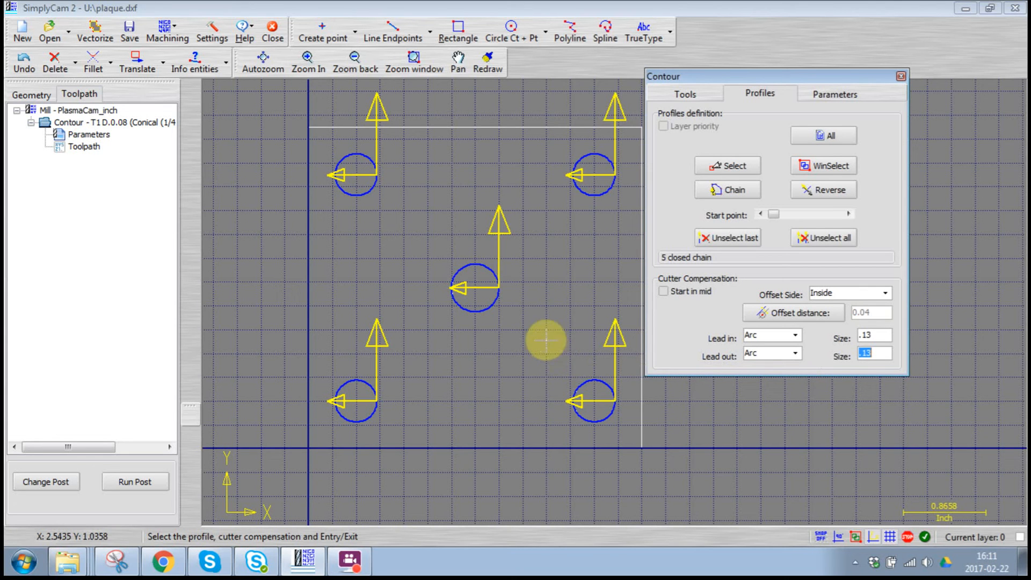
pyautogui.click(733, 238)
pyautogui.click(747, 239)
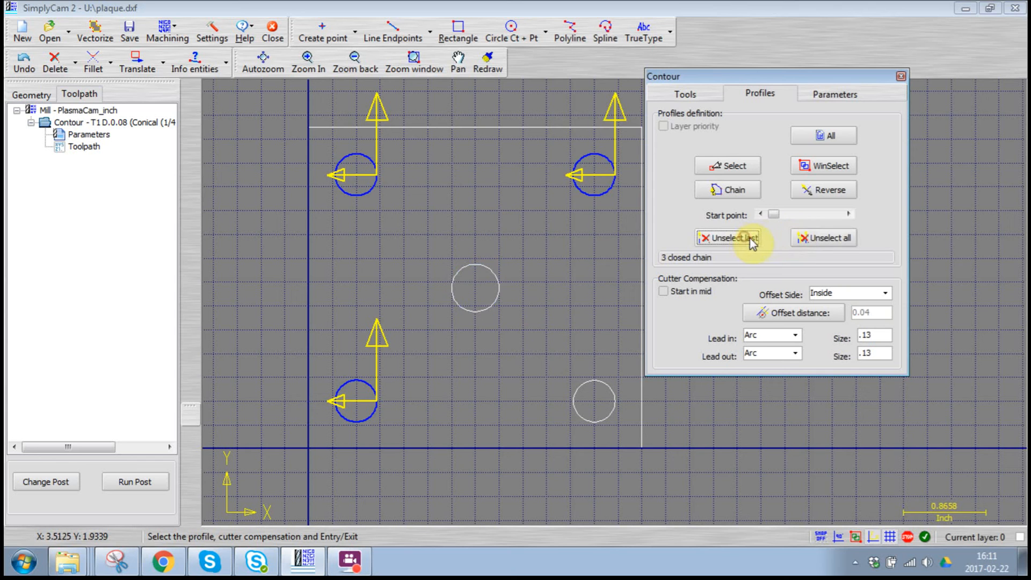
pyautogui.click(741, 237)
pyautogui.click(740, 238)
pyautogui.click(740, 238)
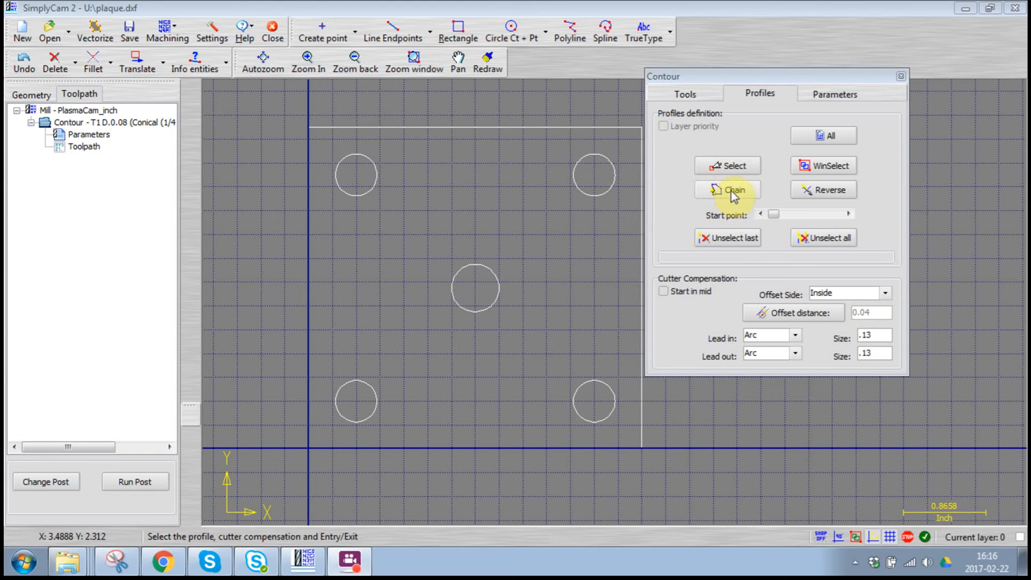
# Chain-select the plaque's outer square as the profile and set its offset side to Outside
pyautogui.click(736, 192)
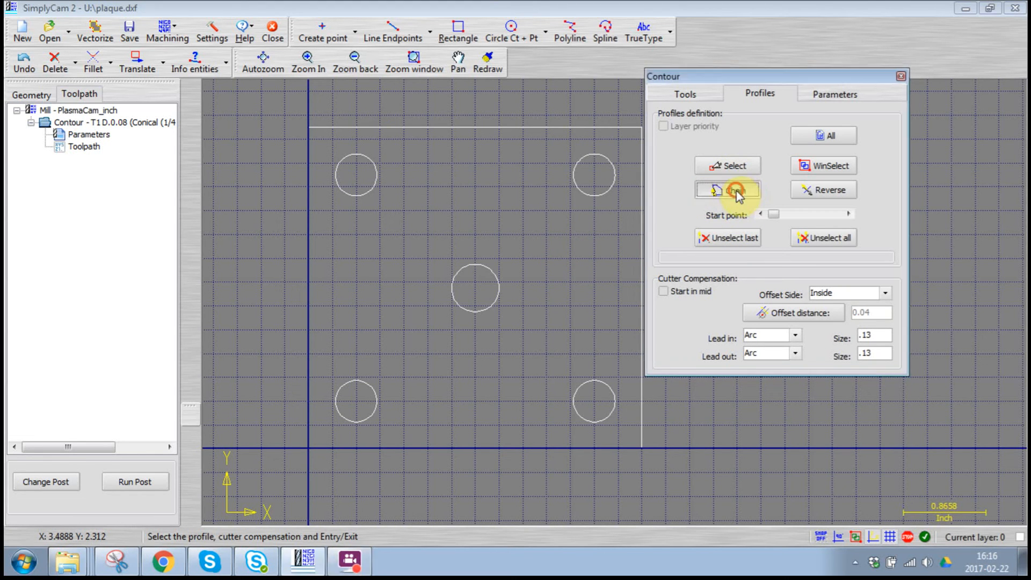
pyautogui.click(468, 128)
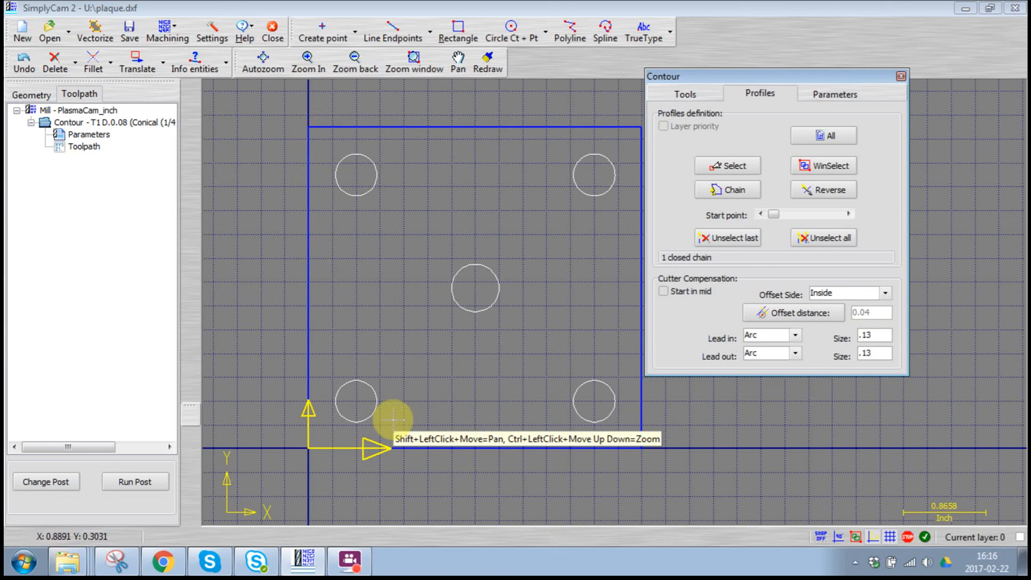
pyautogui.click(886, 293)
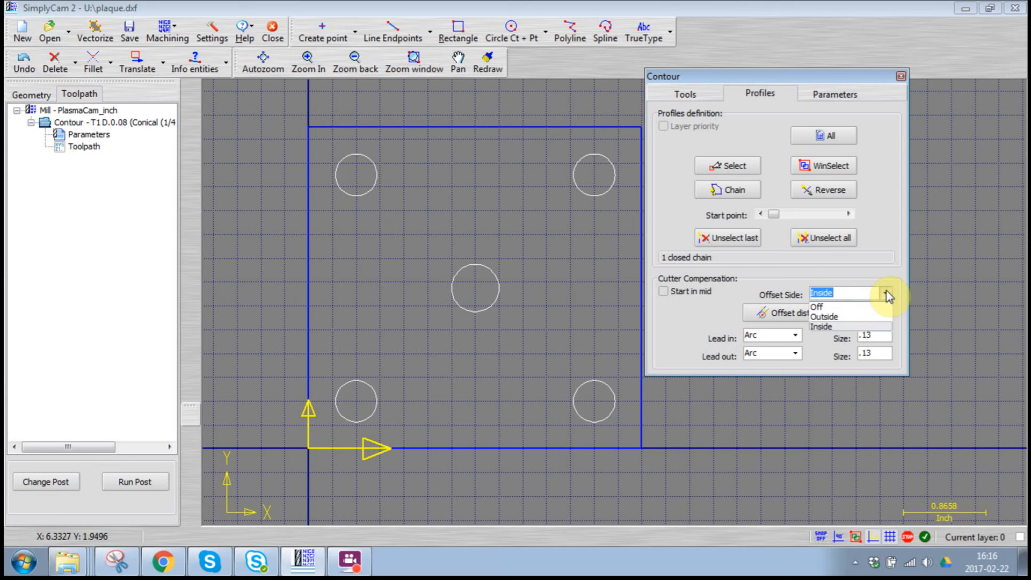
pyautogui.click(845, 318)
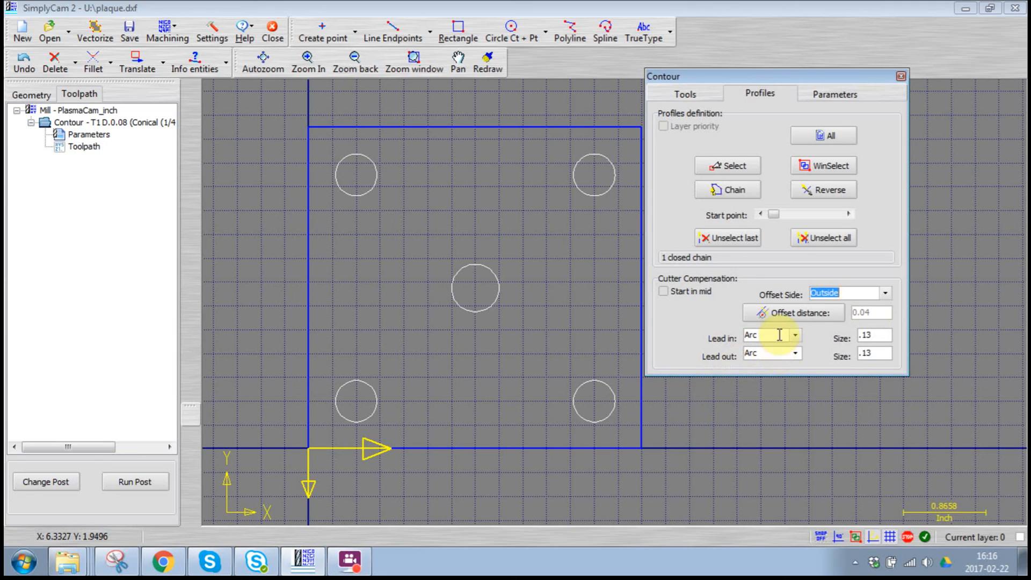
# Keep the .13 arc lead in and lead out, and calculate the outer contour toolpath with the default cutting parameters
pyautogui.click(864, 335)
pyautogui.doubleClick(876, 354)
pyautogui.click(885, 331)
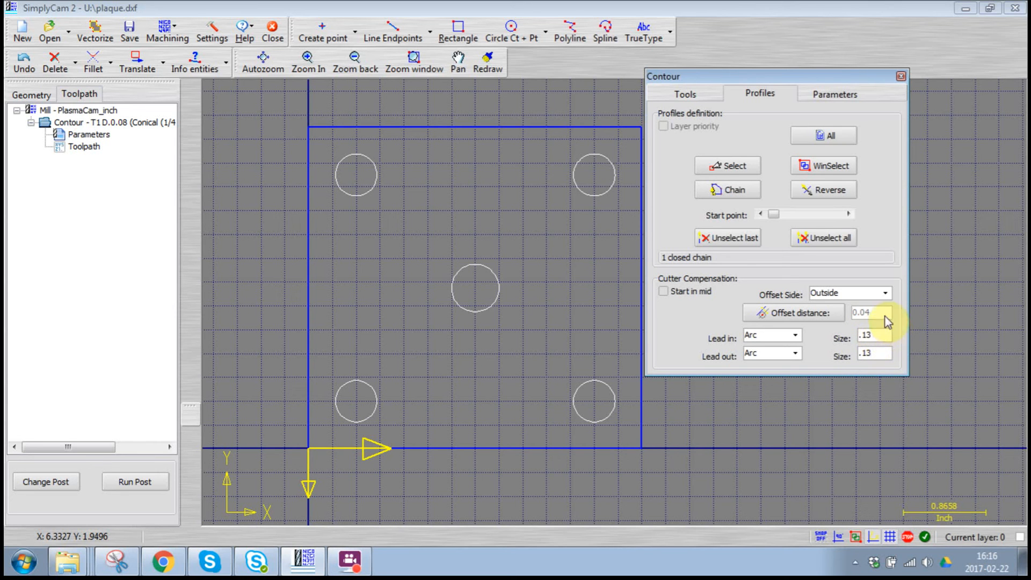
pyautogui.click(829, 94)
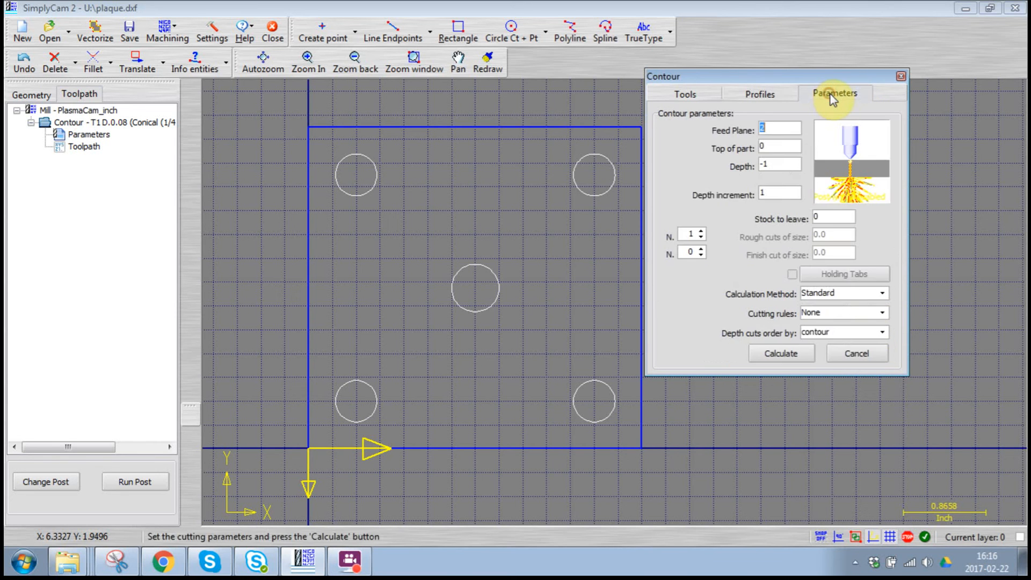
pyautogui.click(787, 352)
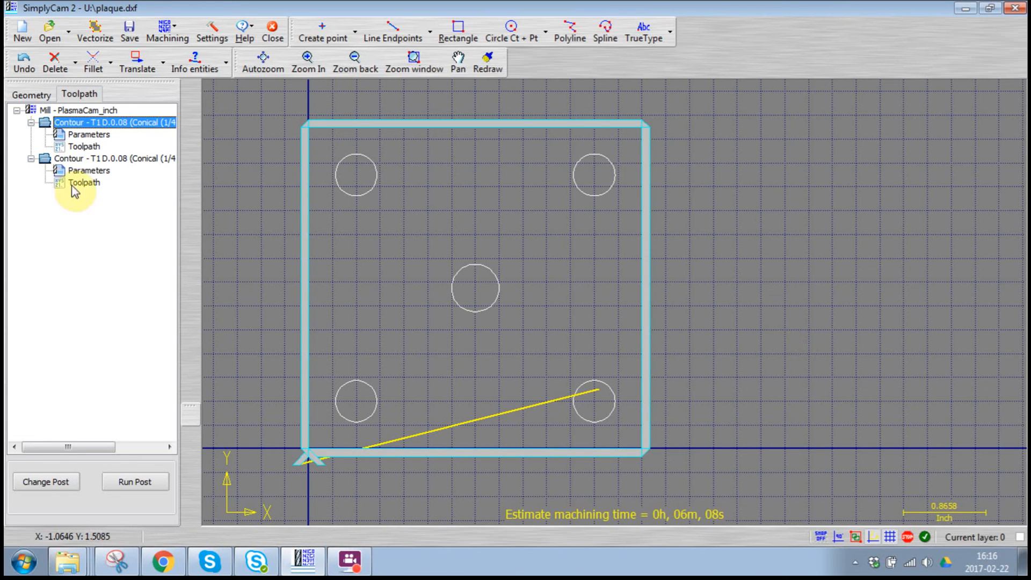
# Review both Contour operations in the toolpath tree, opening and closing the simulation of the first listed one
pyautogui.click(89, 159)
pyautogui.doubleClick(89, 159)
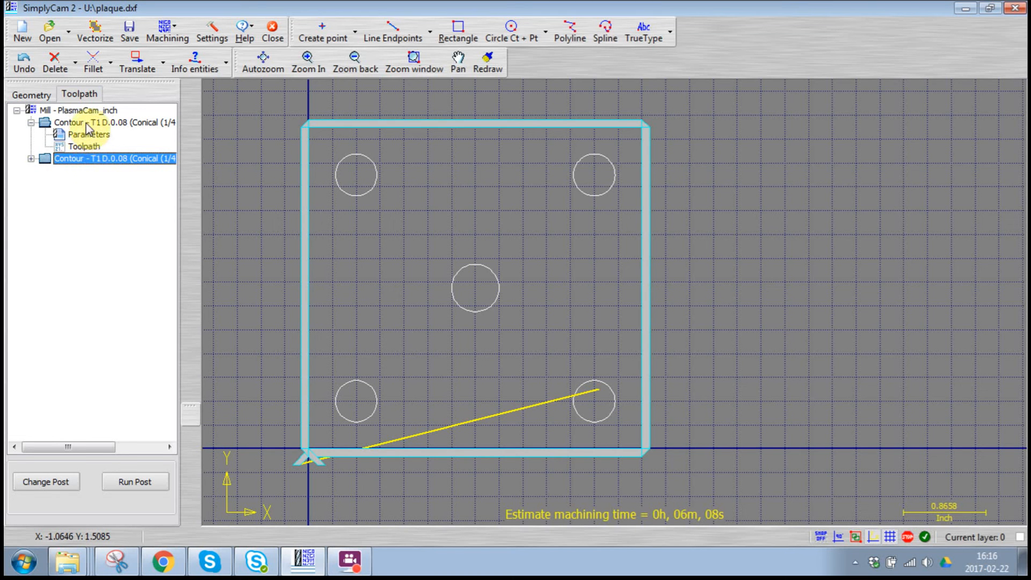
pyautogui.doubleClick(88, 146)
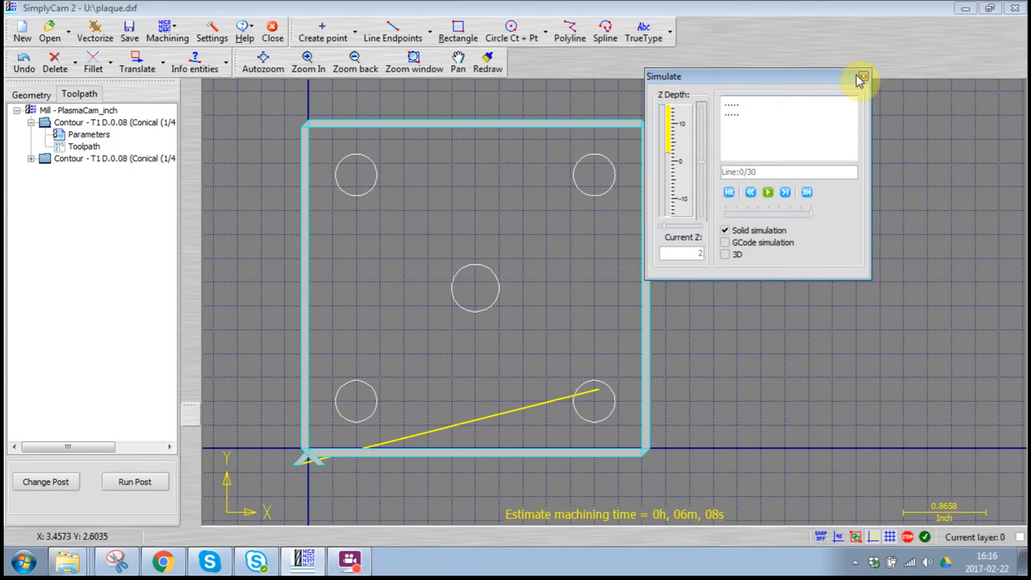
pyautogui.click(864, 77)
pyautogui.click(31, 159)
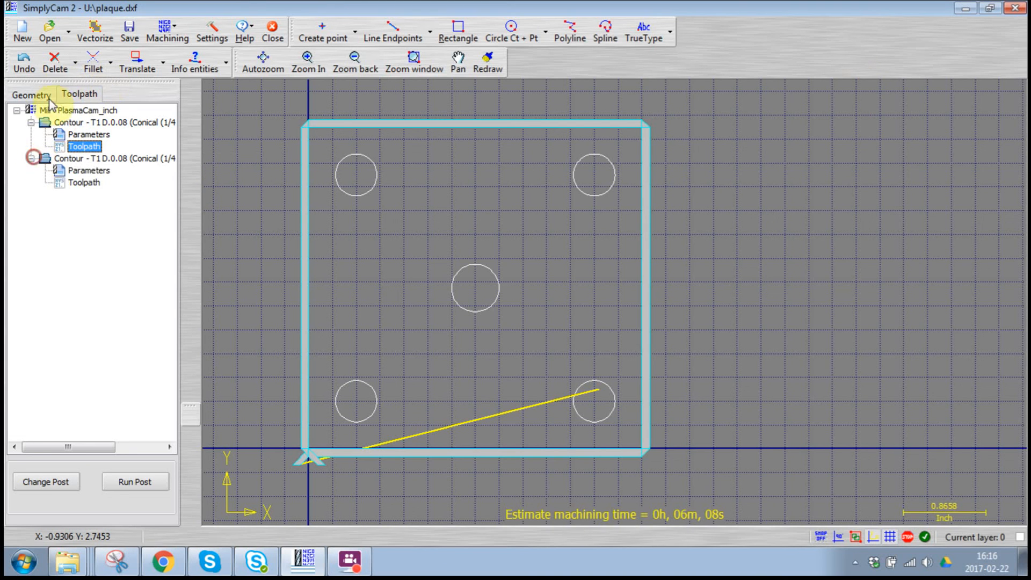
pyautogui.click(34, 95)
pyautogui.click(80, 96)
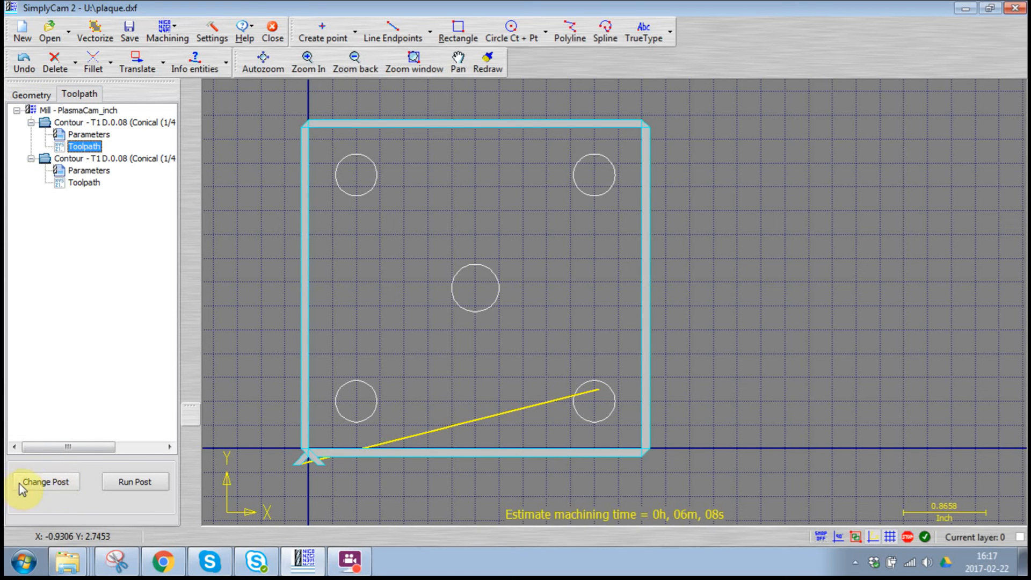
# Choose PlasmaCam_inch as the postprocessor and confirm the choice
pyautogui.click(47, 485)
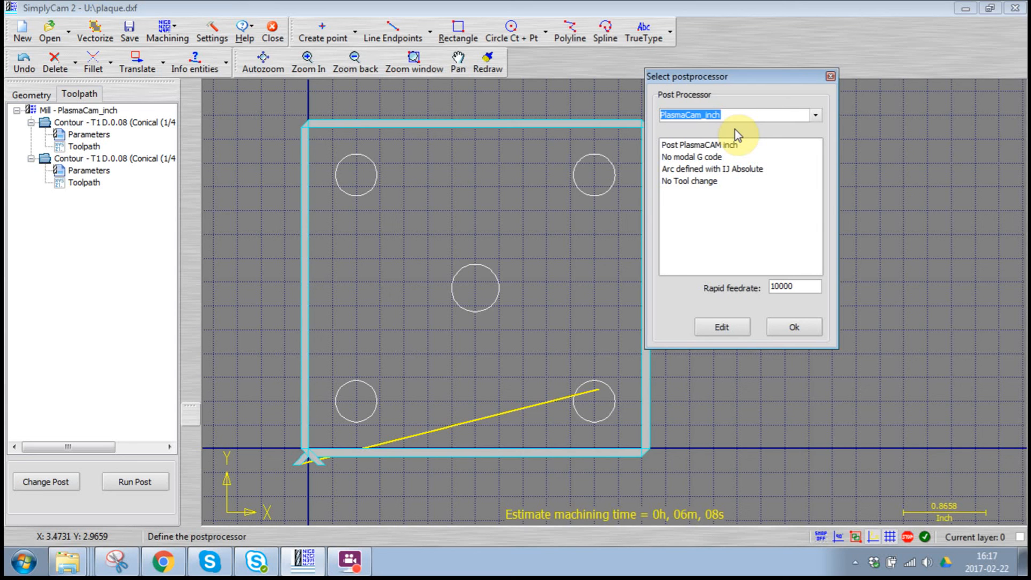
pyautogui.click(816, 117)
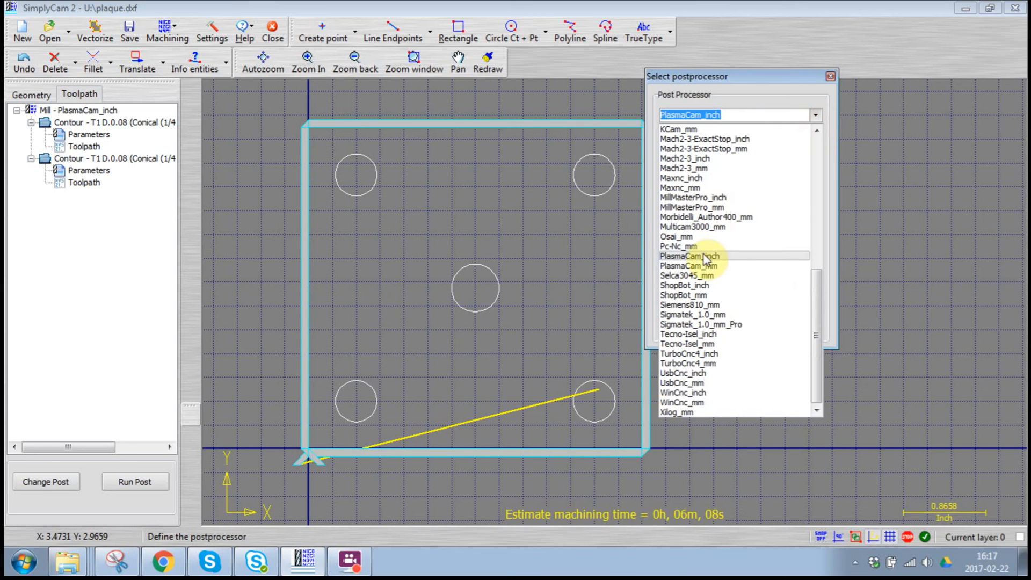
pyautogui.click(724, 256)
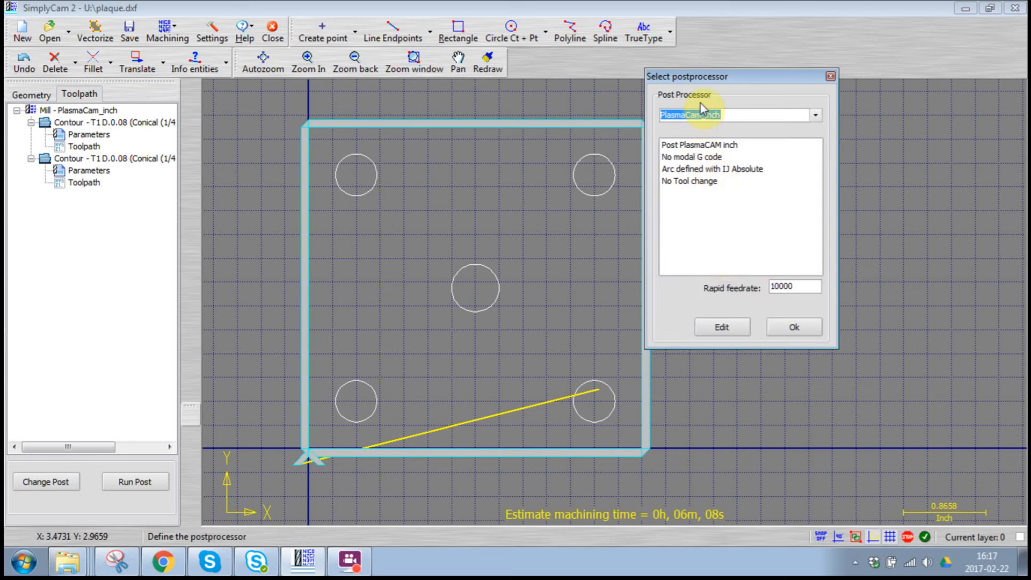
pyautogui.click(795, 330)
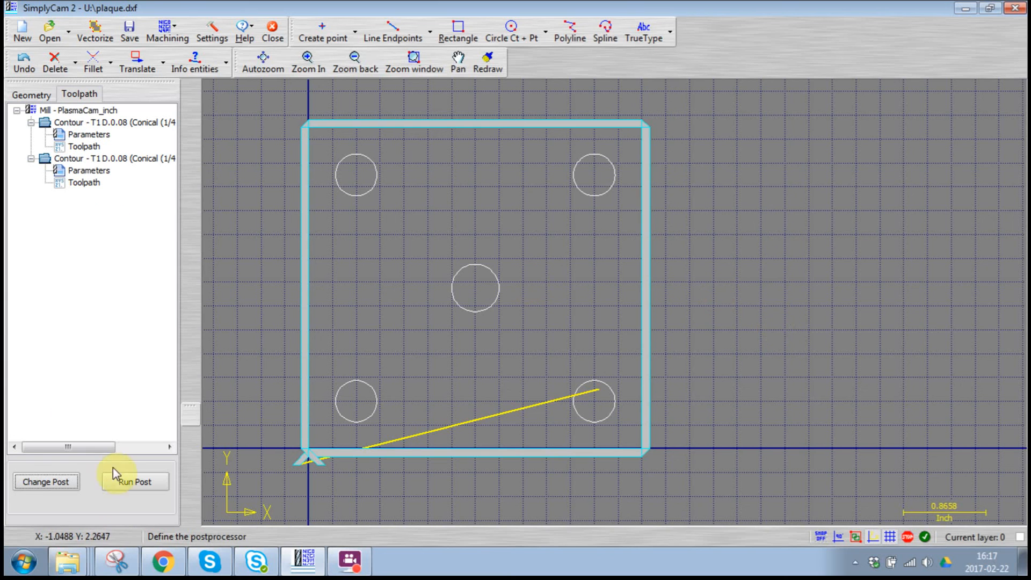
# Run the postprocessor and browse to the personal network drive as the G-code save location
pyautogui.click(136, 483)
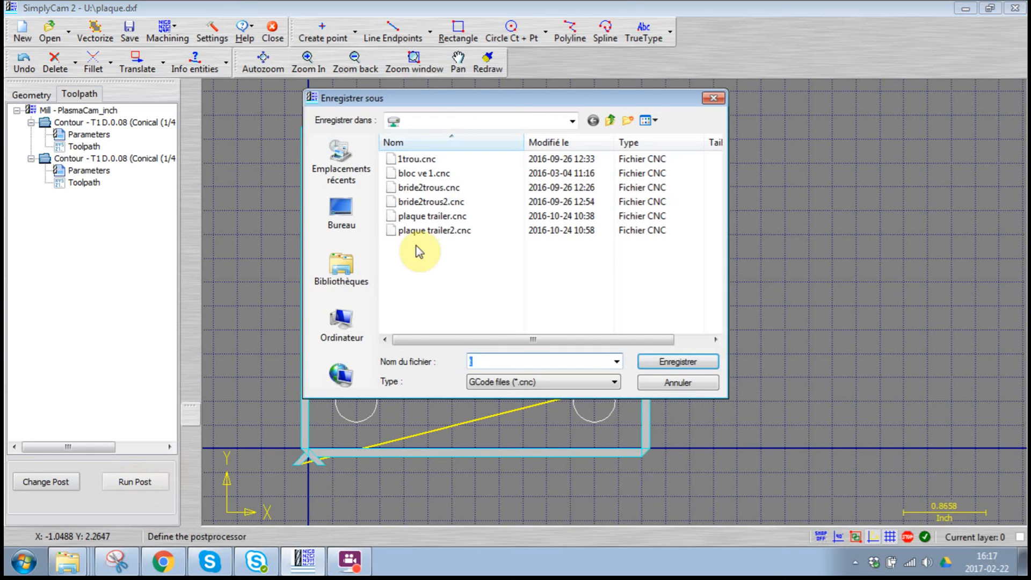
pyautogui.click(546, 384)
pyautogui.click(546, 384)
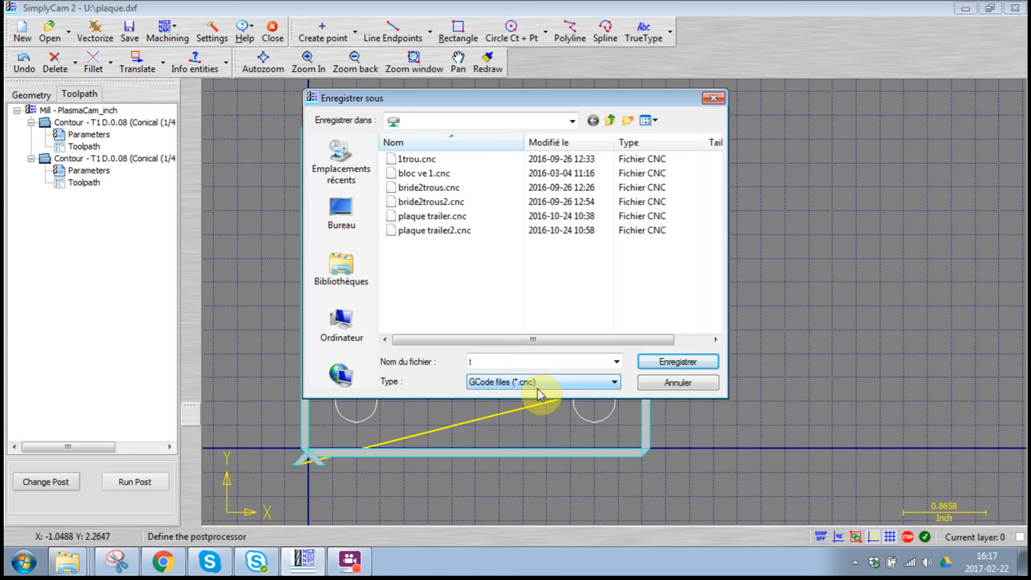
pyautogui.click(610, 120)
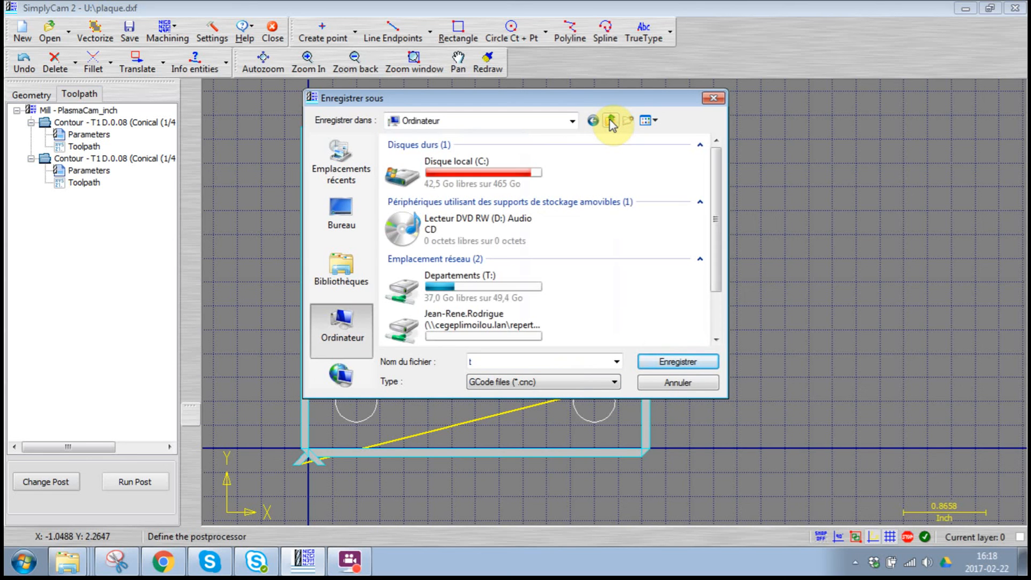
pyautogui.scroll(-1, 718, 198)
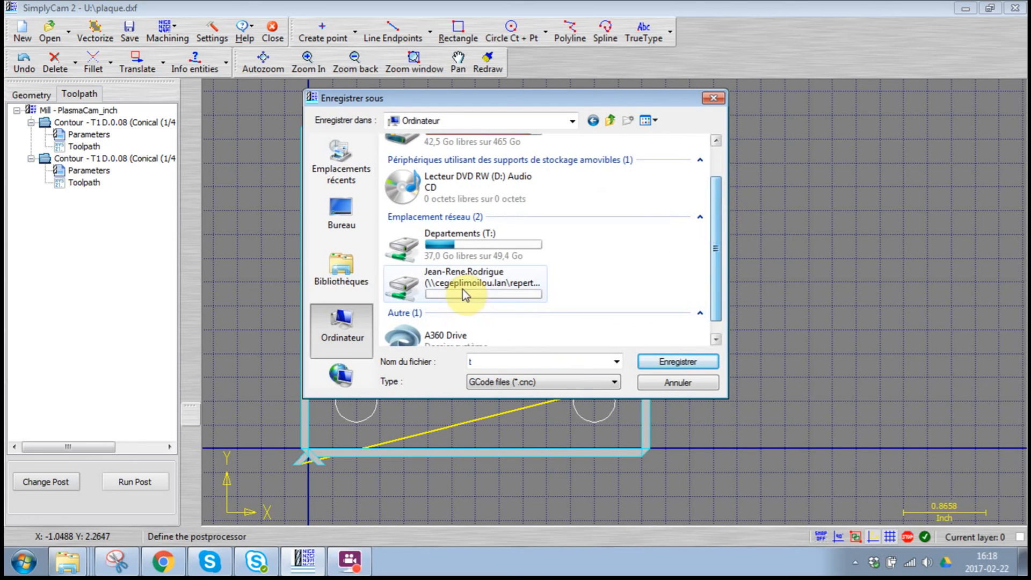
pyautogui.doubleClick(479, 282)
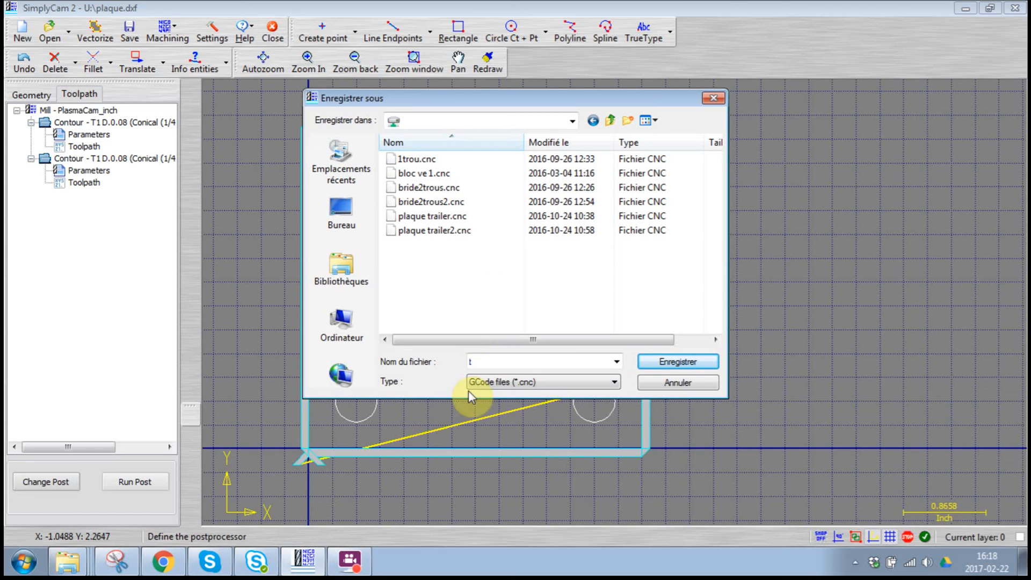
# Name the output file plaque 2 and save it as type GCode files (*.cnc)
pyautogui.doubleClick(482, 360)
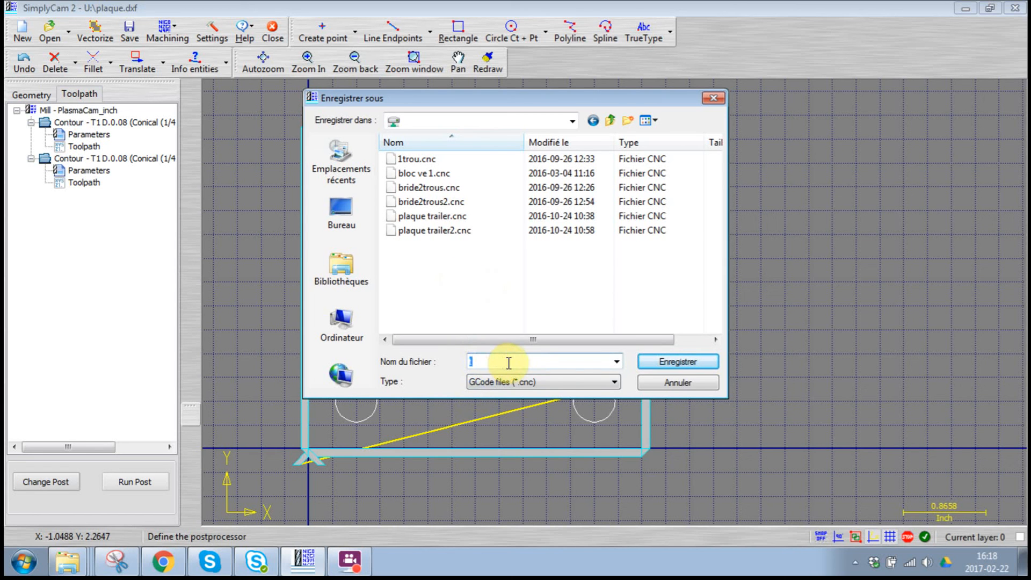
pyautogui.write('plaque')
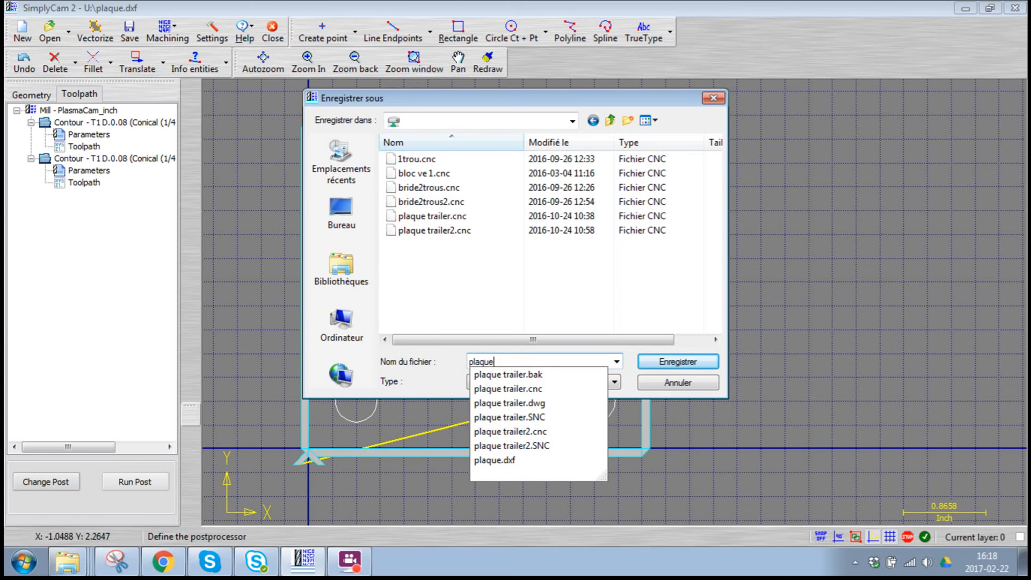
pyautogui.write(' 2')
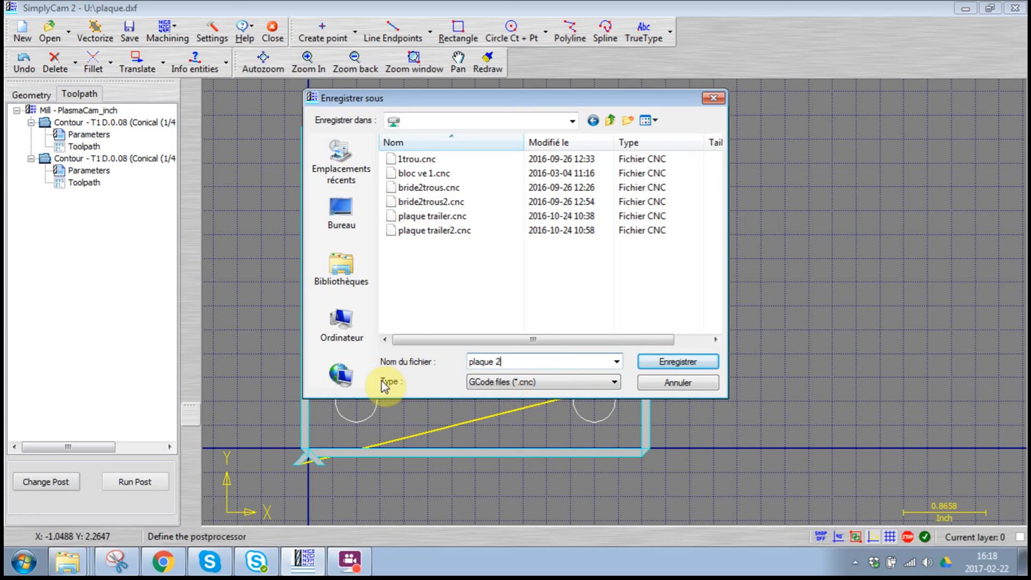
pyautogui.click(525, 384)
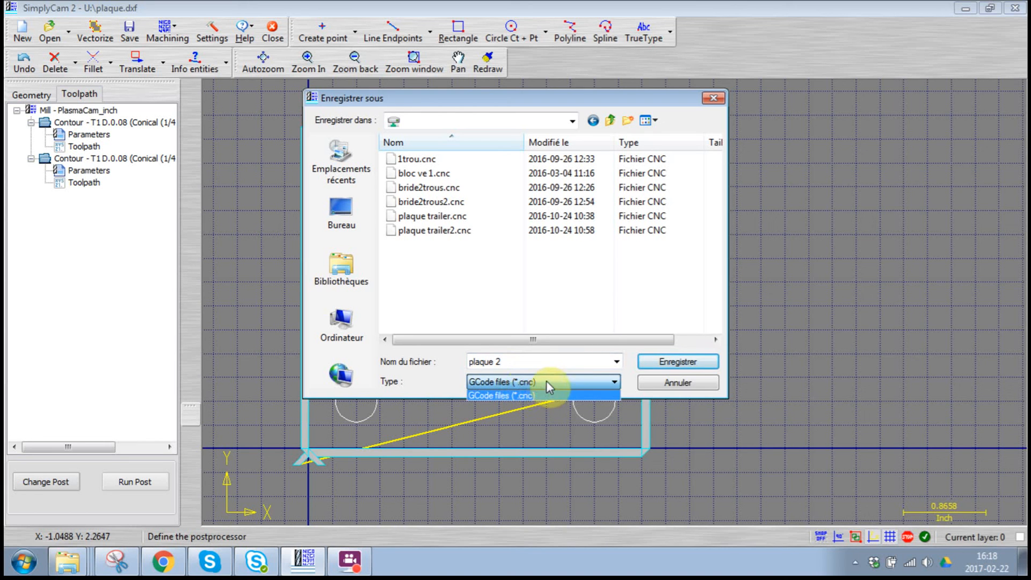
pyautogui.click(546, 382)
pyautogui.click(684, 362)
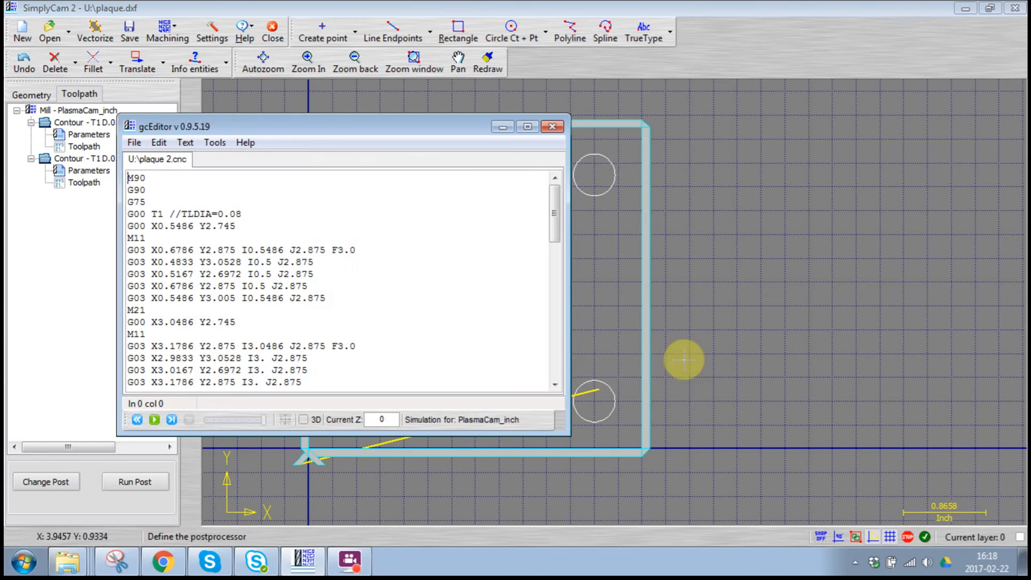
# Examine the generated G-code of plaque 2.cnc in gcEditor and close the editor
pyautogui.moveTo(125, 180); pyautogui.dragTo(246, 428)
pyautogui.moveTo(552, 247); pyautogui.dragTo(556, 215)
pyautogui.click(421, 317)
pyautogui.click(322, 250)
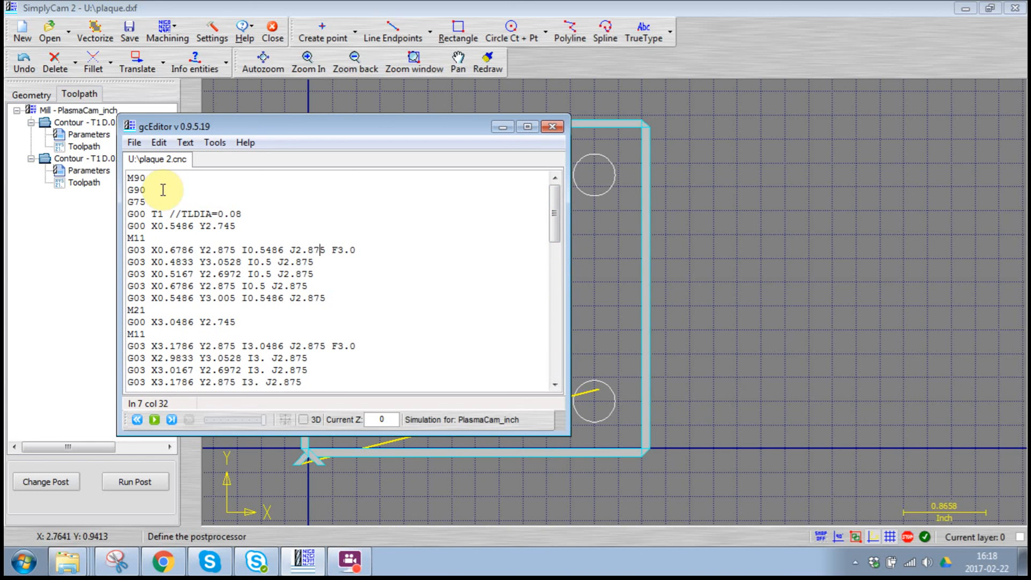
pyautogui.click(552, 127)
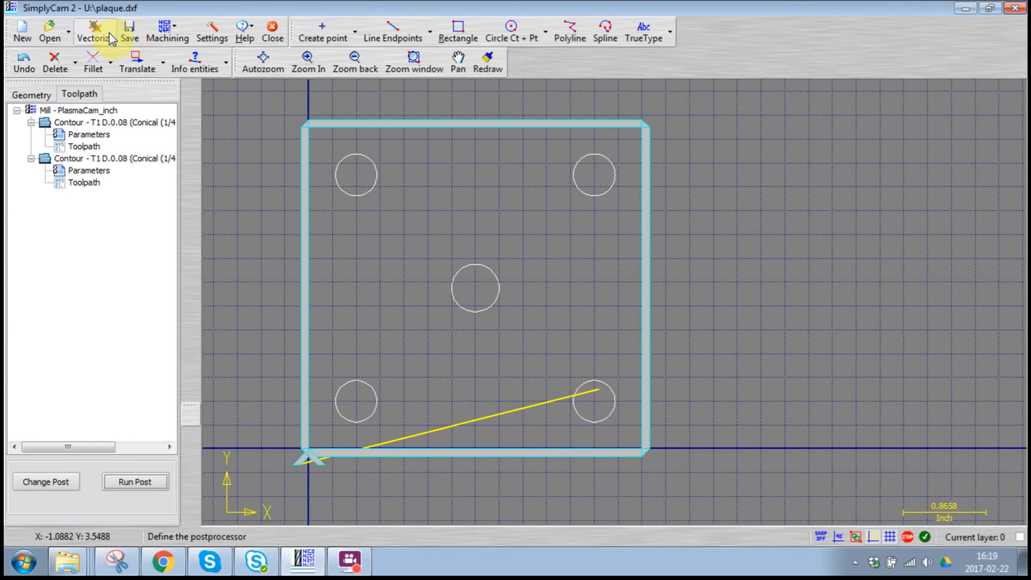
# Save the geometry and operations as plaque 2 in the SimplyCam/R2V (*.snc) format and exit the application
pyautogui.click(131, 31)
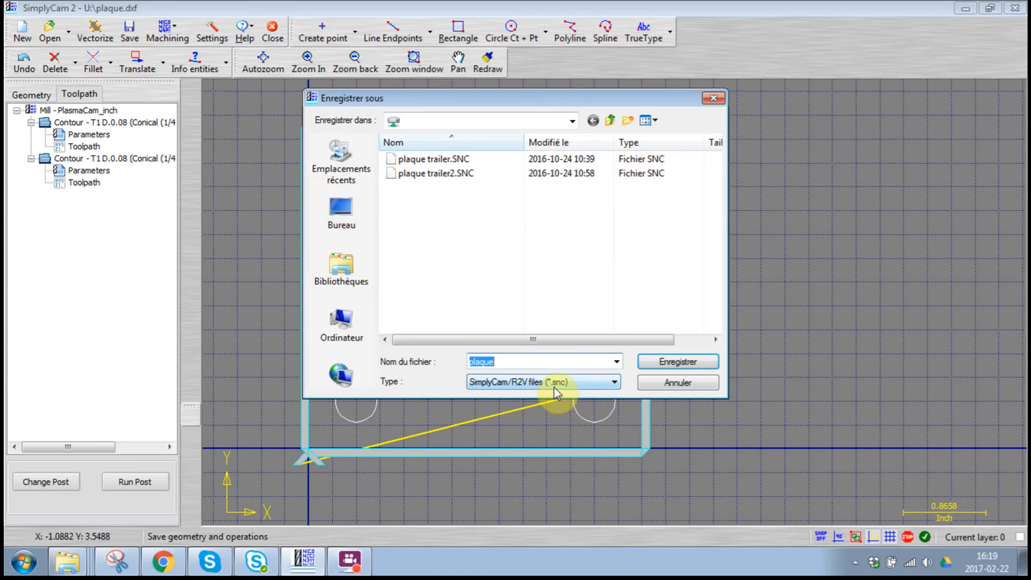
pyautogui.moveTo(586, 102); pyautogui.dragTo(823, 119)
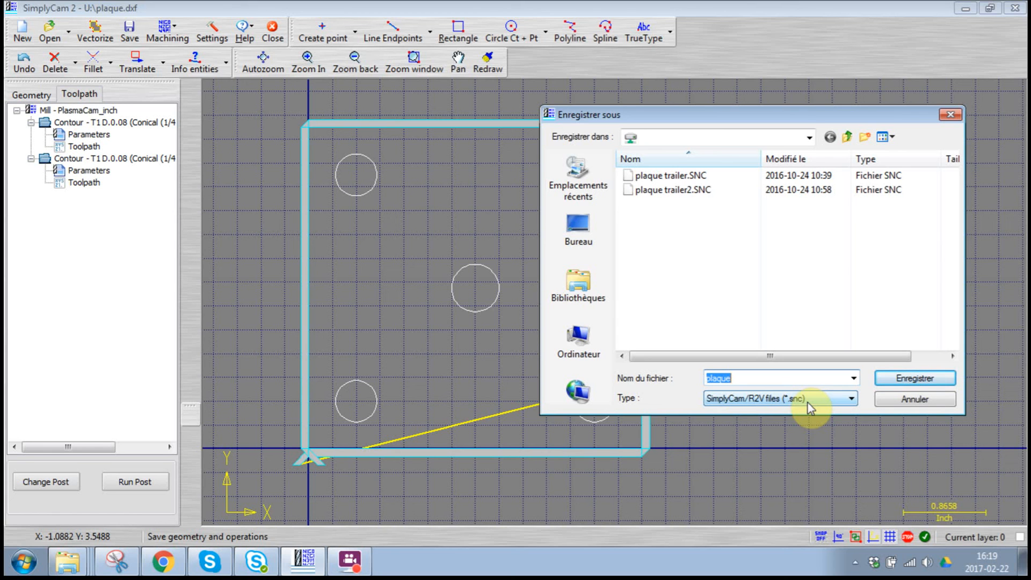
pyautogui.click(766, 377)
pyautogui.write('2')
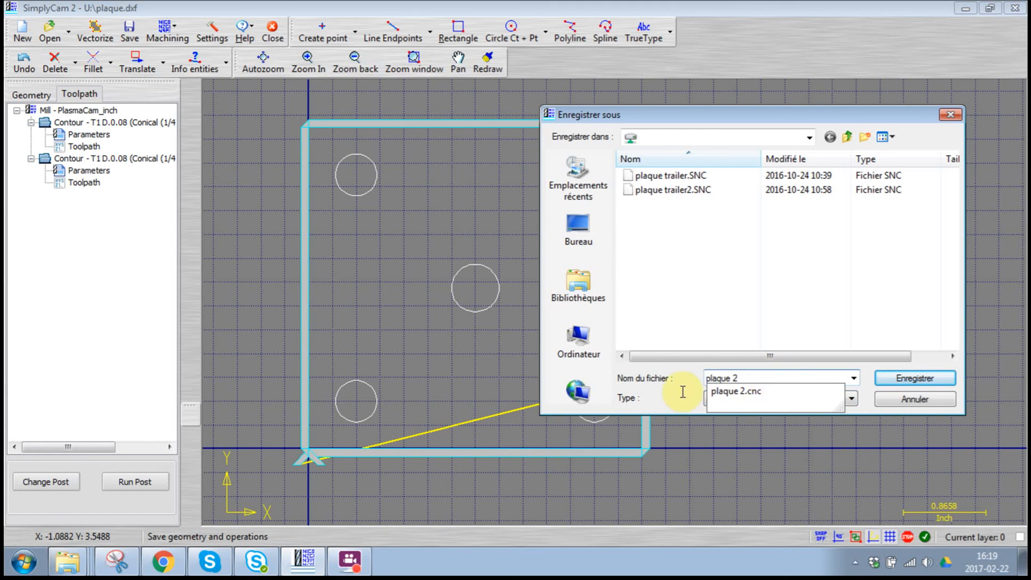
pyautogui.click(660, 392)
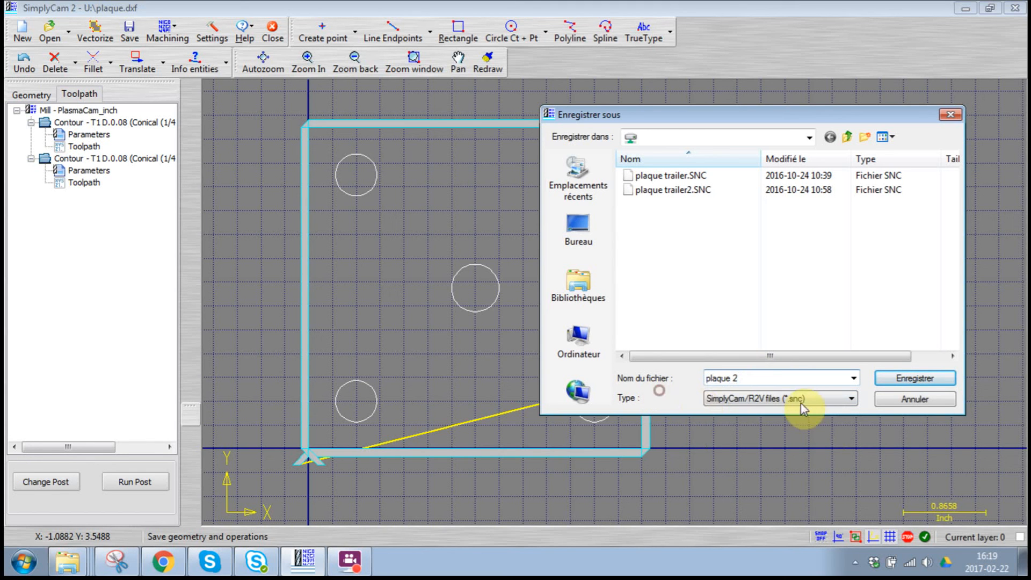
pyautogui.click(908, 378)
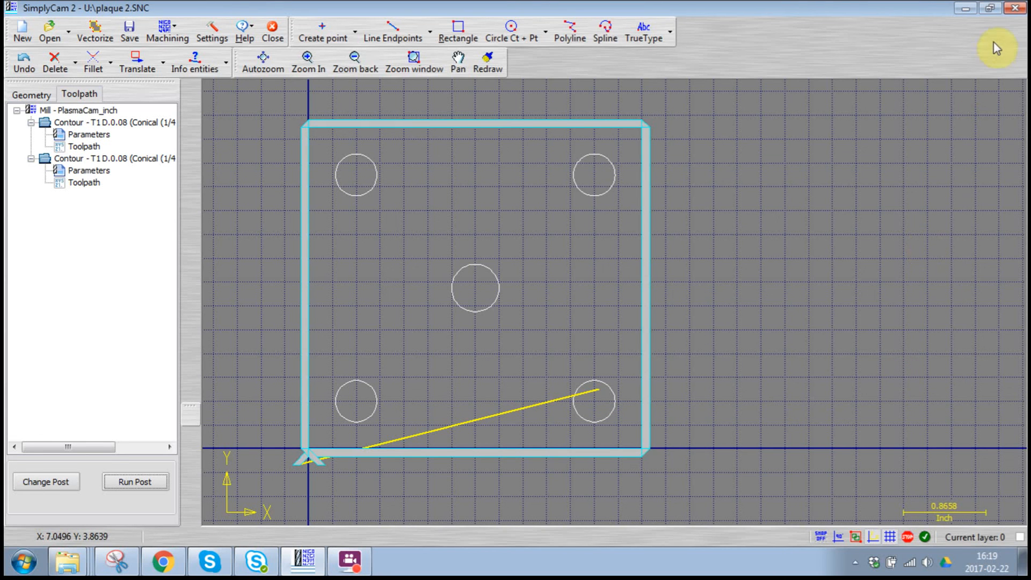
pyautogui.click(1015, 8)
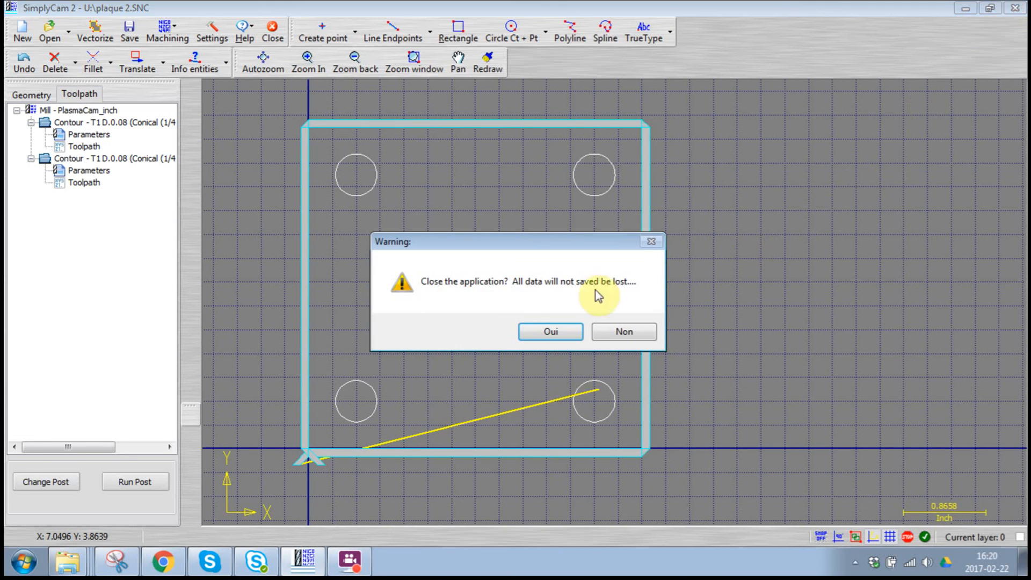
pyautogui.click(555, 333)
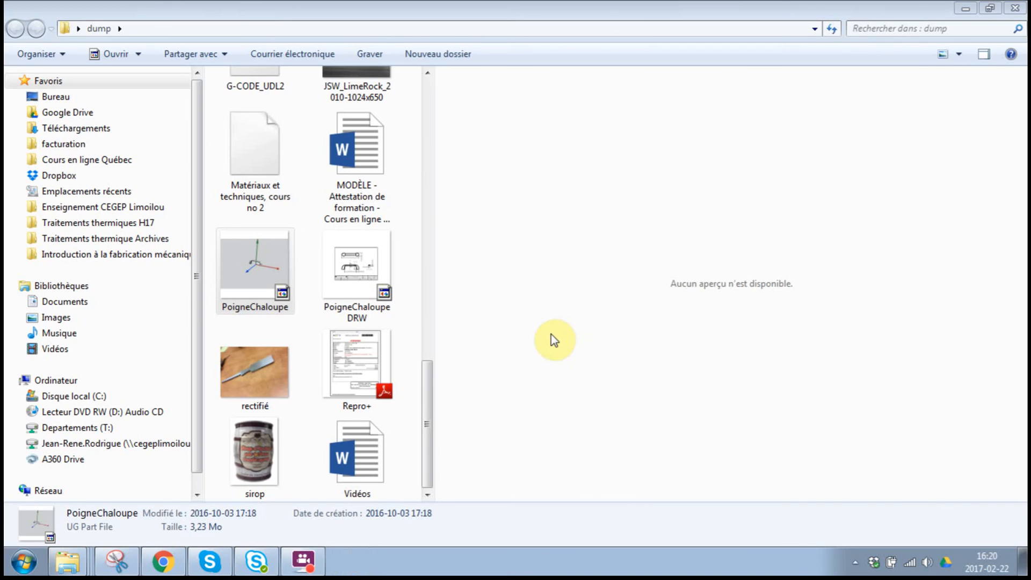